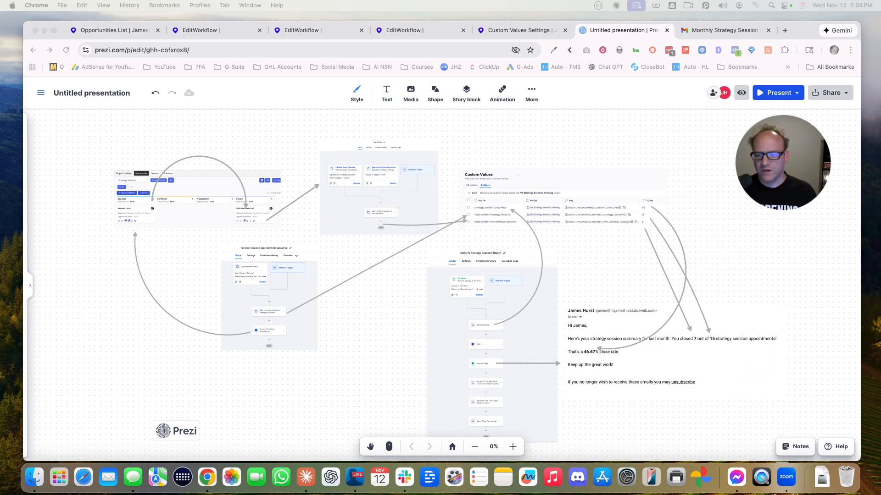
# Examine the diagram's Custom Values table and how the Strategy Session appt reminder sequence feeds into it.
pyautogui.scroll(3, 647, 341)
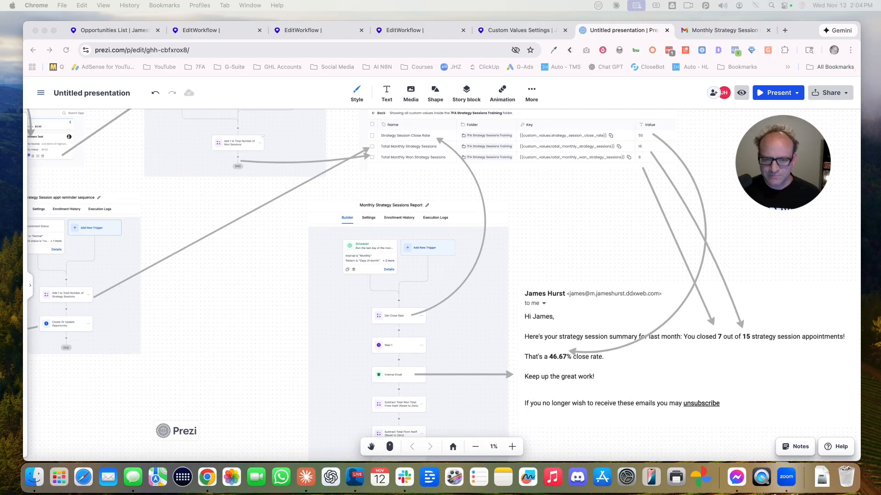
pyautogui.scroll(-2, 648, 342)
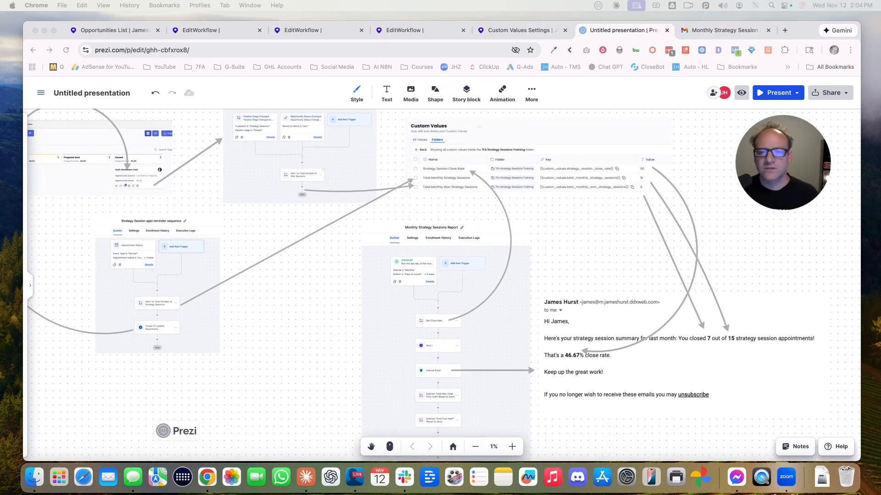
pyautogui.scroll(3, 455, 213)
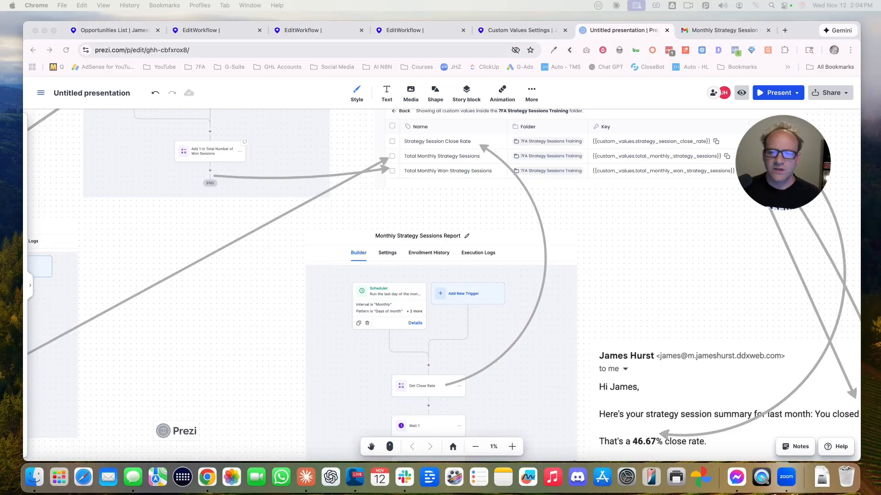
pyautogui.moveTo(455, 214); pyautogui.dragTo(405, 314)
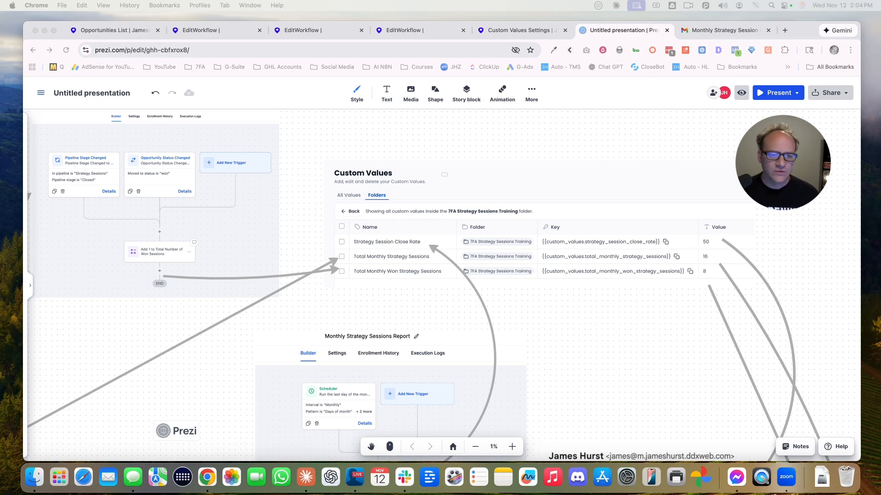
pyautogui.moveTo(390, 386); pyautogui.dragTo(548, 354)
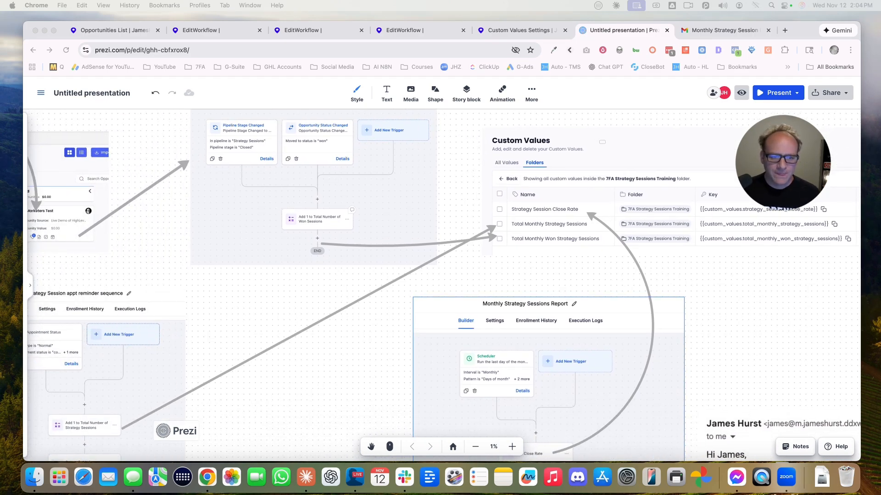
pyautogui.moveTo(385, 367); pyautogui.dragTo(490, 361)
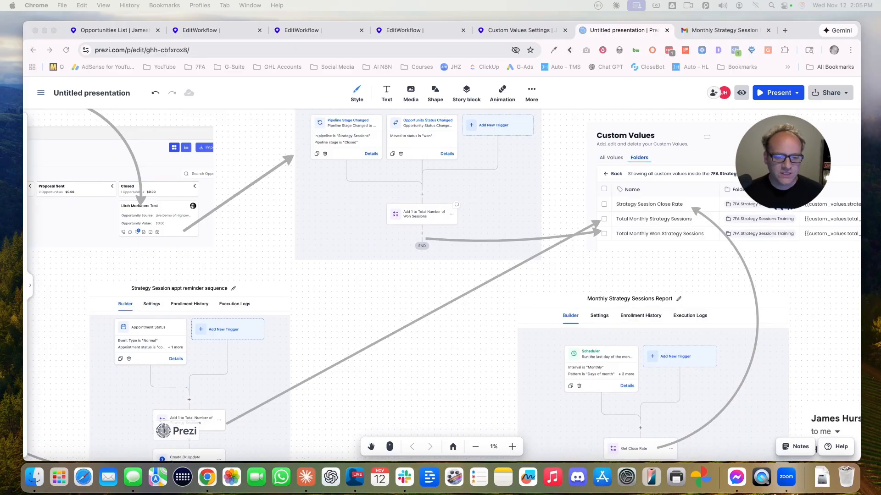
pyautogui.moveTo(390, 362); pyautogui.dragTo(547, 243)
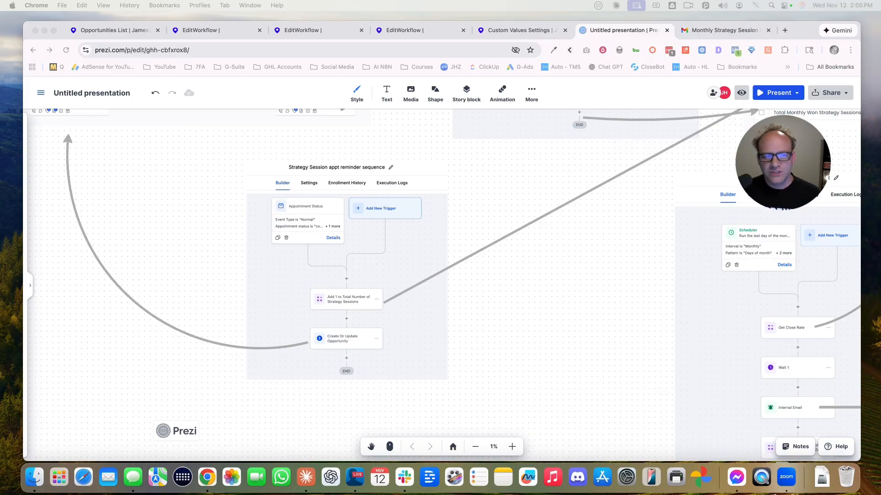
pyautogui.scroll(-3, 423, 284)
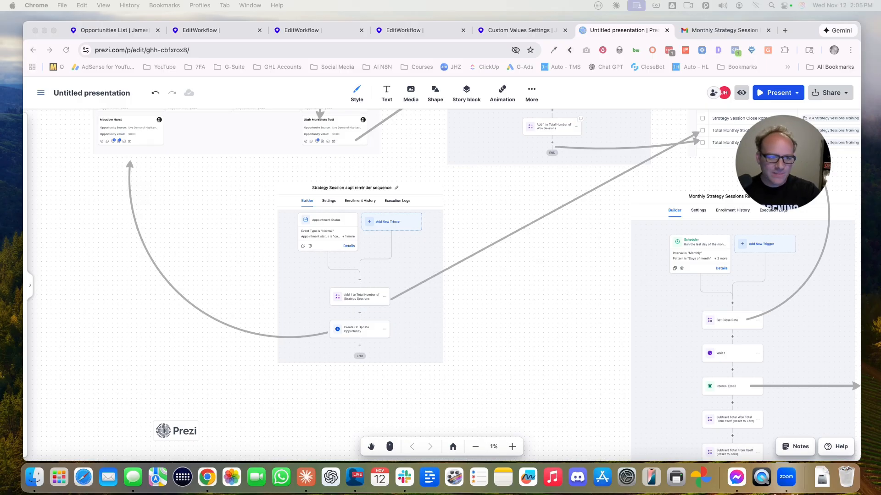
# Examine the diagram's path from the opportunities pipeline through the Deal Closed workflow to the custom values.
pyautogui.moveTo(527, 257); pyautogui.dragTo(556, 393)
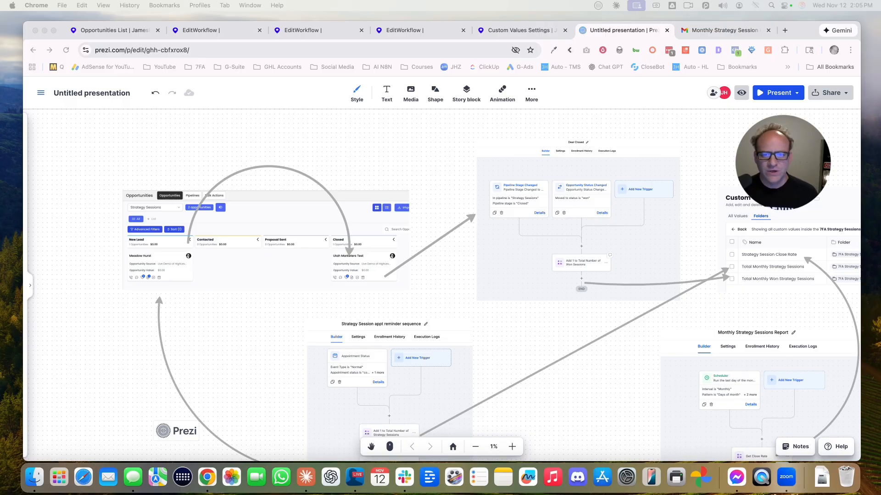
pyautogui.moveTo(550, 348); pyautogui.dragTo(474, 339)
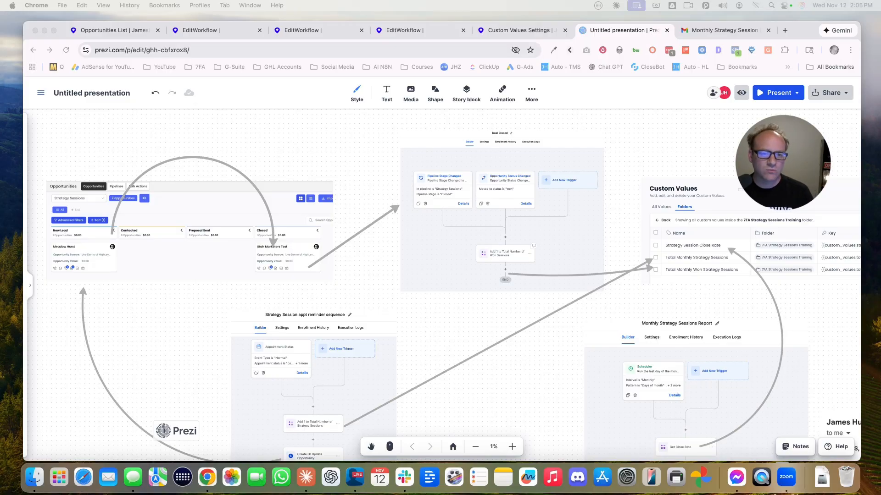
pyautogui.moveTo(503, 230); pyautogui.dragTo(459, 278)
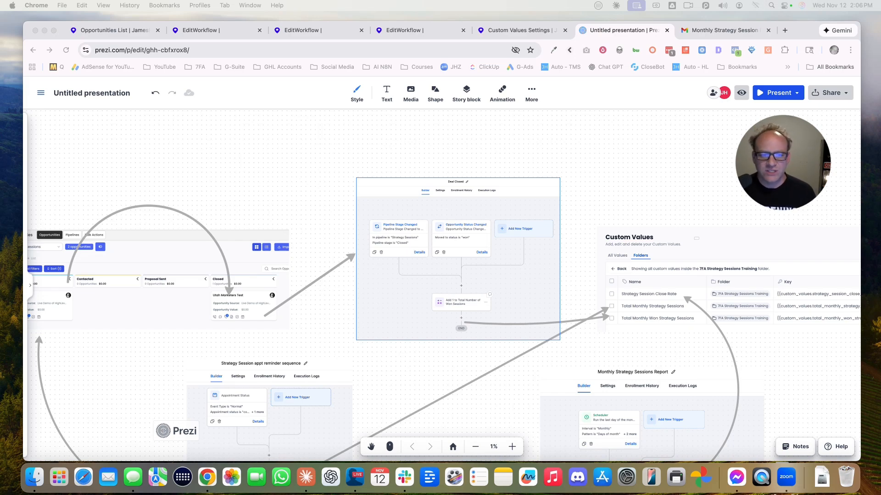
pyautogui.click(332, 196)
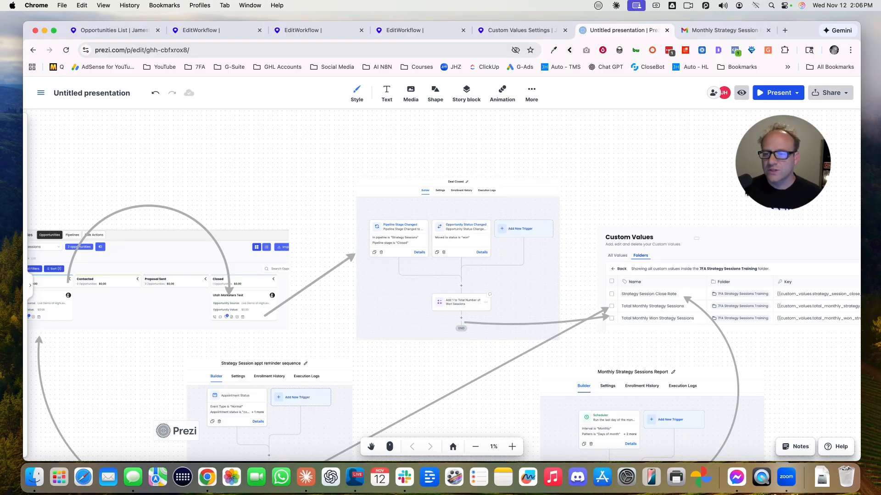
# Examine the Monthly Strategy Sessions Report workflow in the diagram and the summary email it sends.
pyautogui.hscroll(5, 742, 189)
pyautogui.scroll(-3, 742, 190)
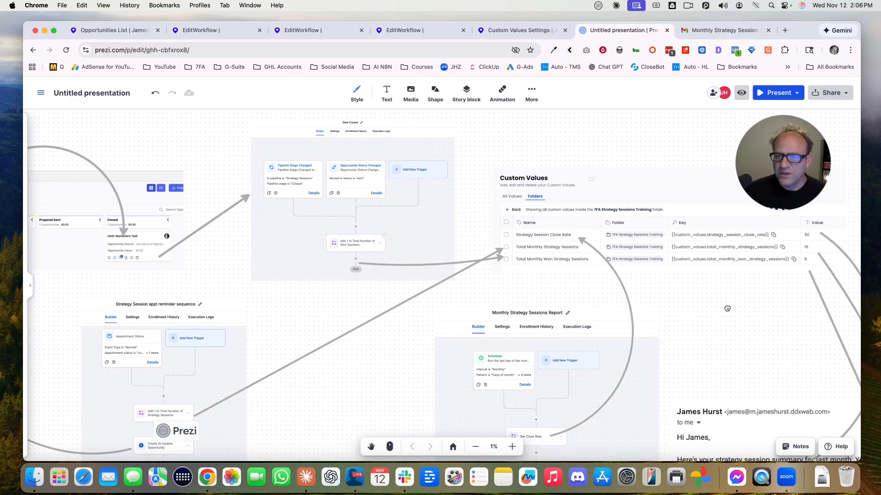
pyautogui.scroll(-4, 714, 314)
pyautogui.hscroll(3, 714, 314)
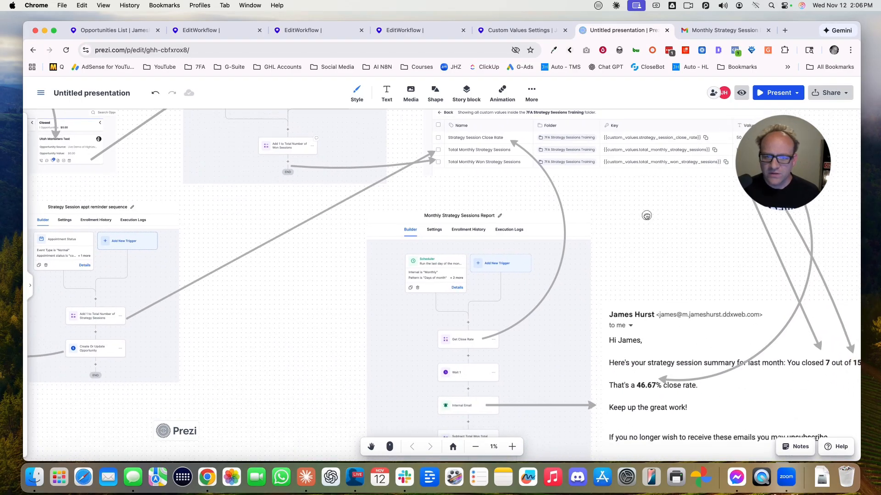
pyautogui.scroll(-3, 637, 243)
pyautogui.hscroll(2, 638, 243)
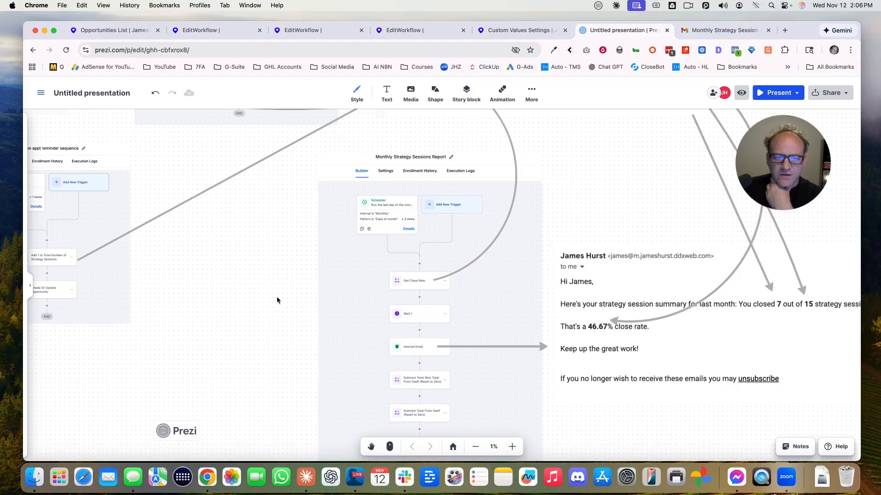
pyautogui.moveTo(281, 299); pyautogui.dragTo(260, 256)
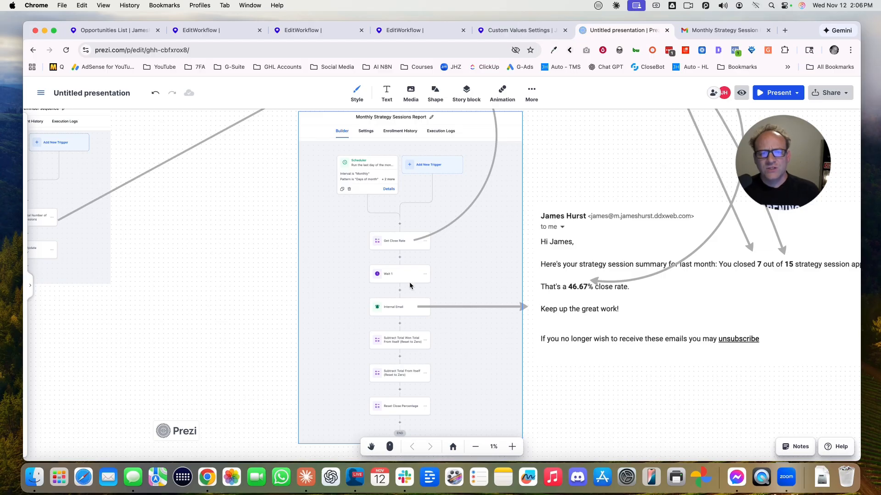
pyautogui.scroll(3, 387, 273)
pyautogui.scroll(-5, 419, 220)
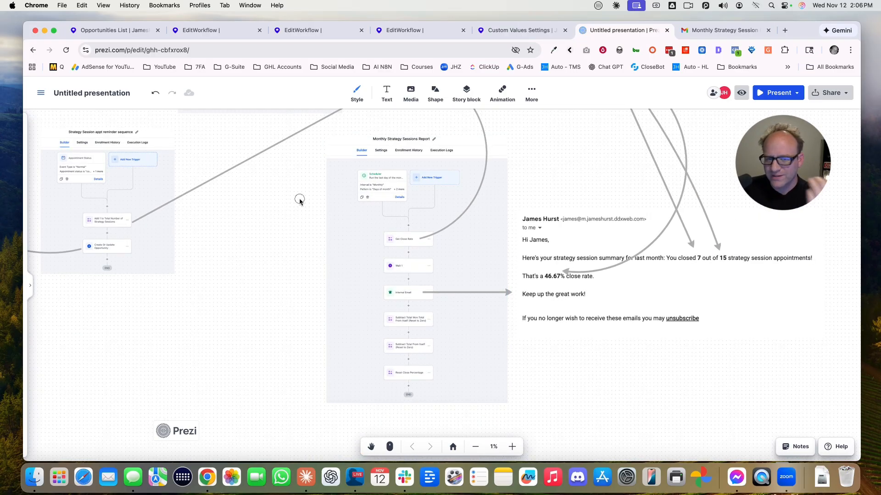
# Inspect the reset actions at the end of the Monthly Strategy Sessions Report workflow in the diagram.
pyautogui.moveTo(299, 199); pyautogui.dragTo(231, 274)
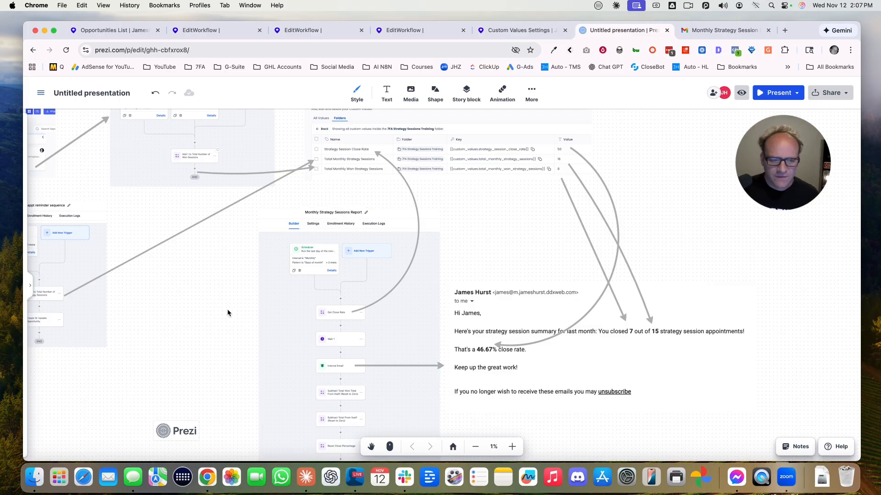
pyautogui.scroll(-4, 227, 311)
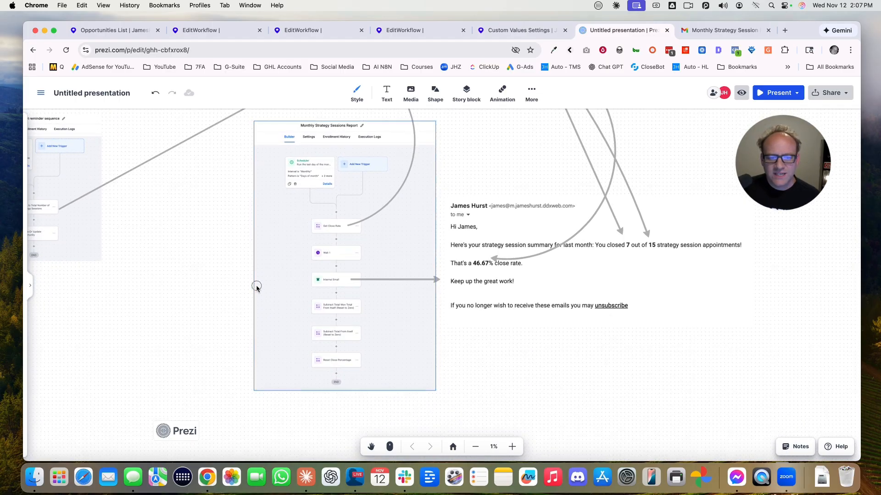
pyautogui.moveTo(256, 286); pyautogui.dragTo(292, 201)
pyautogui.scroll(4, 379, 238)
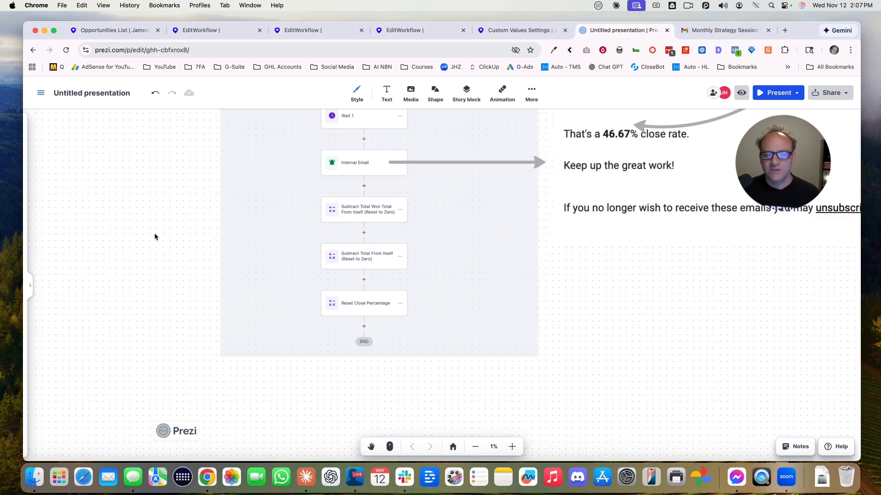
pyautogui.scroll(-2, 161, 241)
pyautogui.scroll(-5, 160, 243)
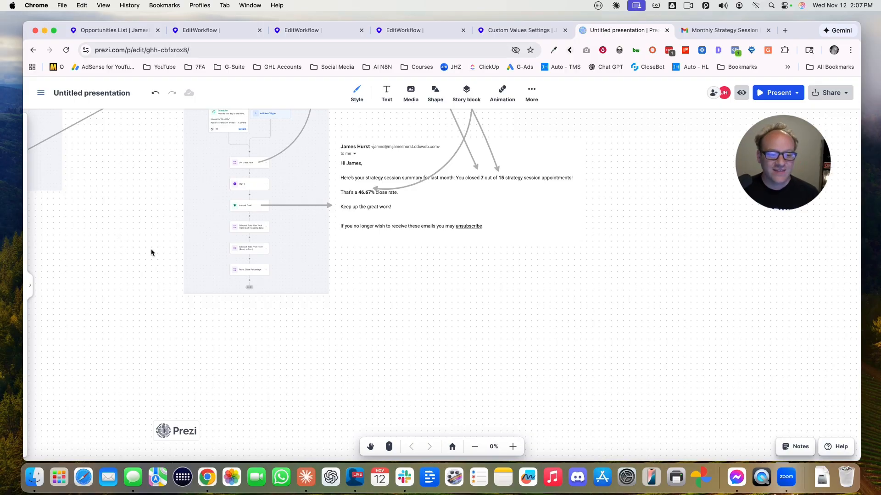
# Review the complete diagram linking the pipeline, the three workflows, the custom values and the summary email.
pyautogui.scroll(2, 151, 253)
pyautogui.moveTo(156, 231); pyautogui.dragTo(279, 361)
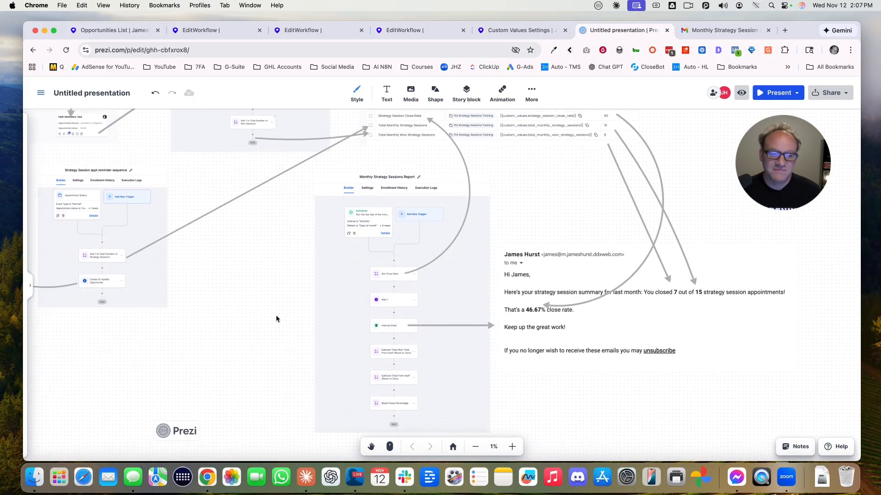
pyautogui.scroll(-5, 263, 276)
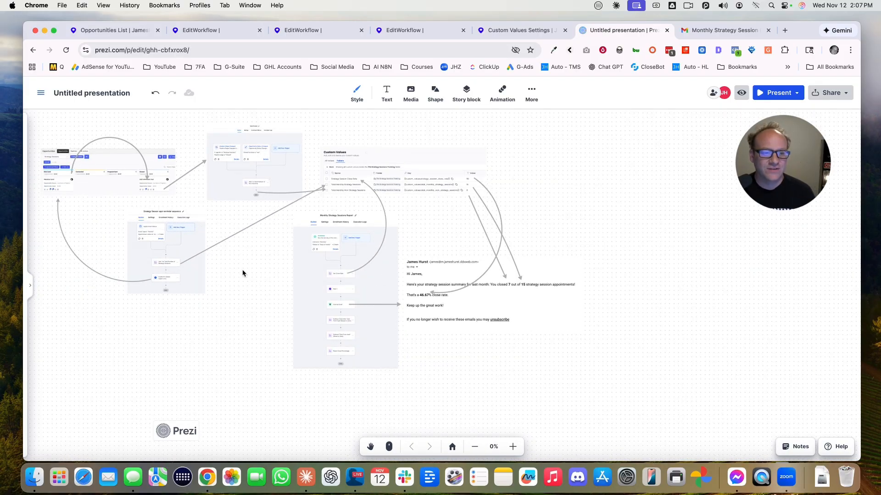
pyautogui.moveTo(228, 261); pyautogui.dragTo(326, 282)
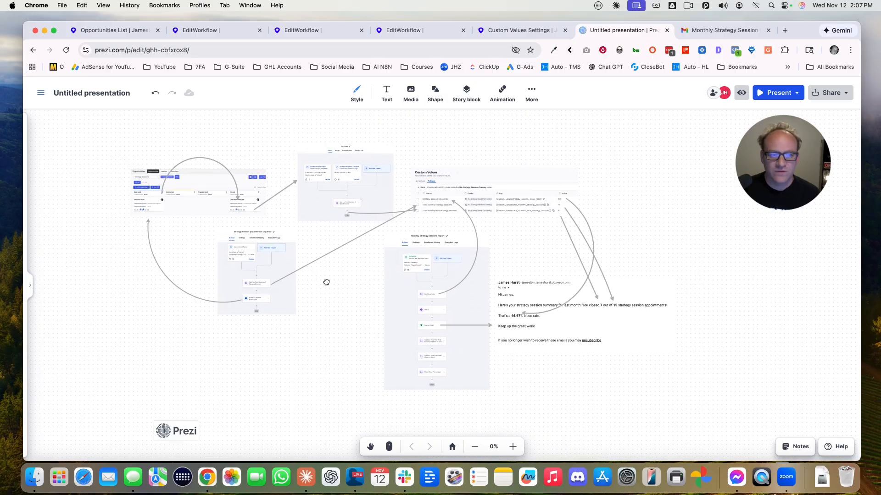
pyautogui.scroll(2, 325, 283)
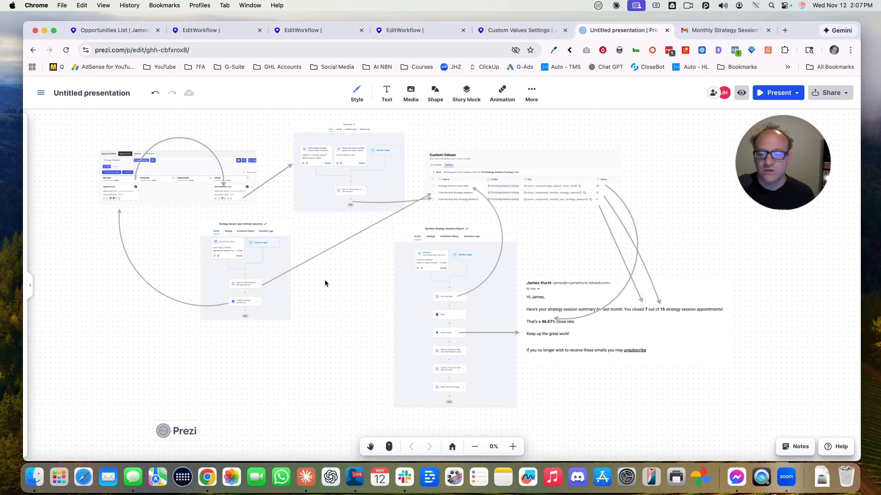
pyautogui.scroll(1, 325, 283)
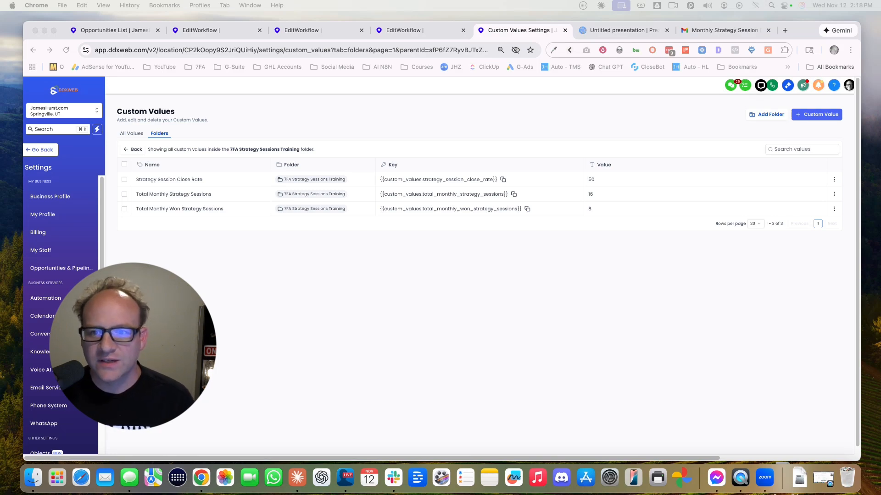
# Switch to the Strategy Session appt reminder sequence workflow and inspect its "Add 1 to Total Number of Strategy Sessions" action.
pyautogui.click(552, 247)
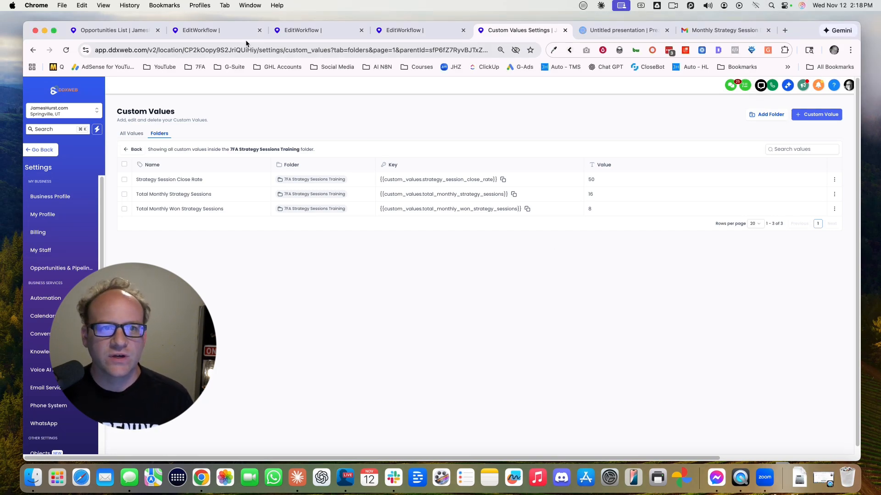
pyautogui.click(213, 31)
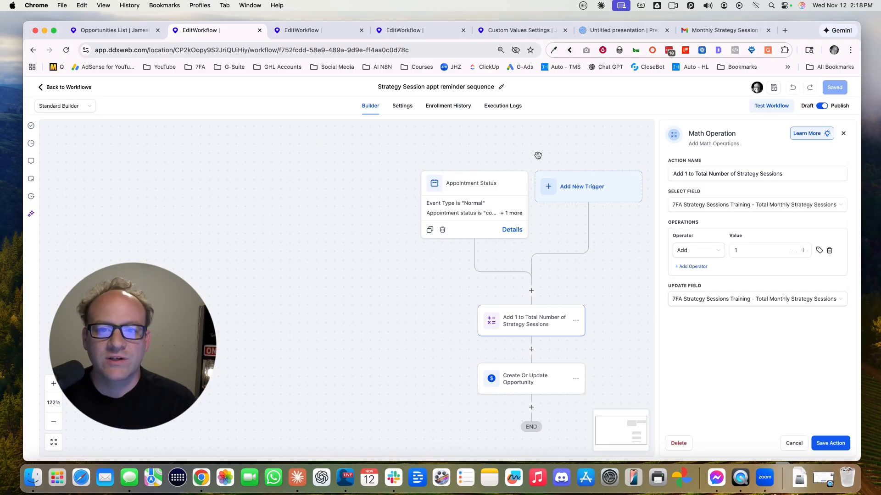
pyautogui.moveTo(537, 154); pyautogui.dragTo(454, 139)
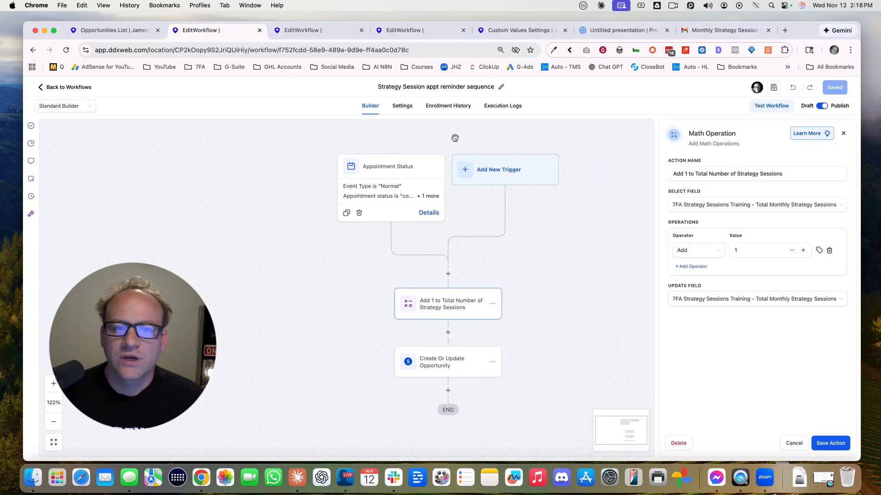
pyautogui.click(845, 134)
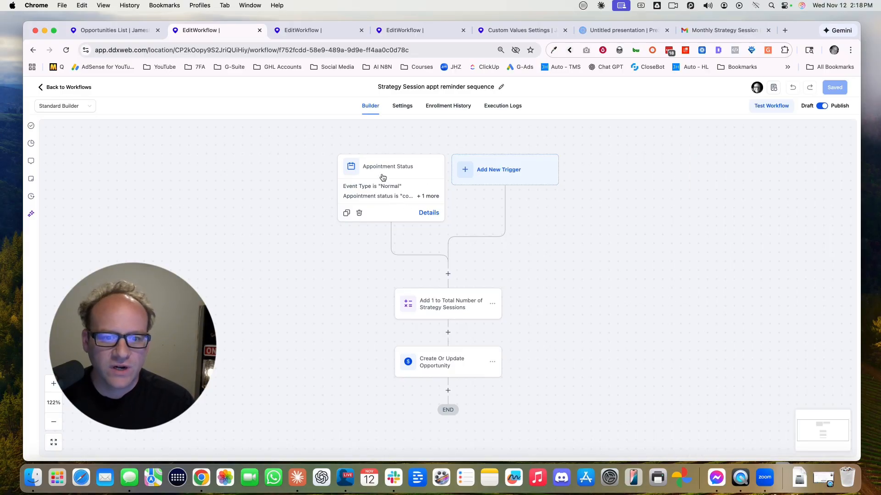
pyautogui.click(451, 302)
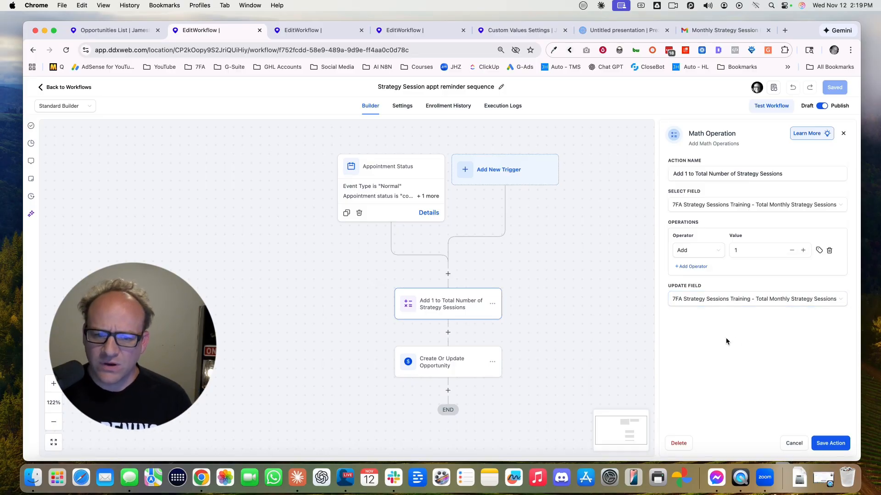
# Inspect the Create Or Update Opportunity action and its pipeline stage options, then close it without saving.
pyautogui.click(438, 358)
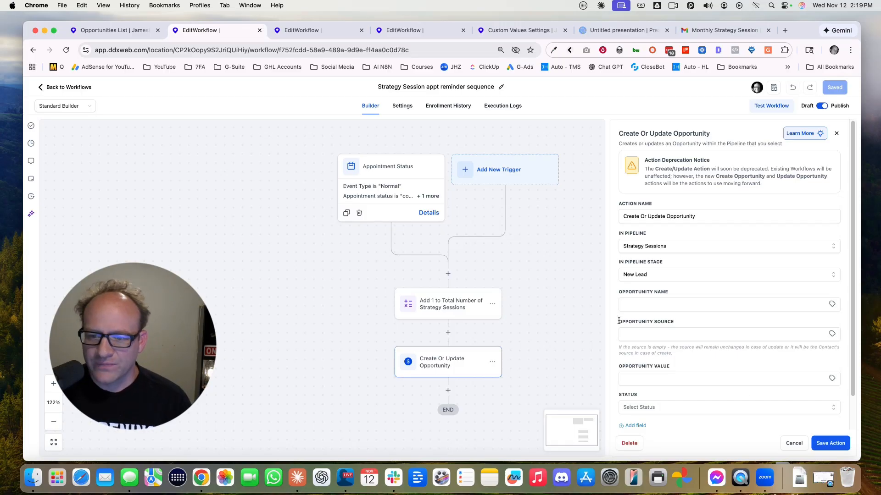
pyautogui.click(641, 275)
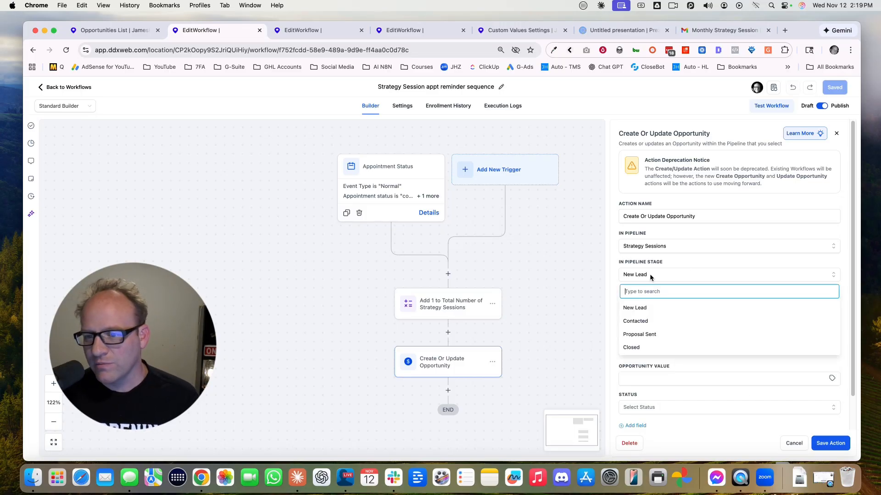
pyautogui.click(591, 271)
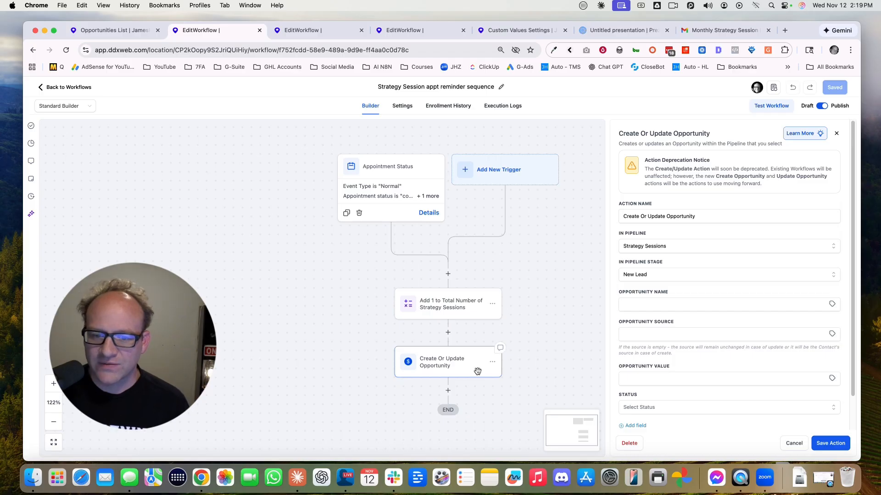
pyautogui.click(794, 443)
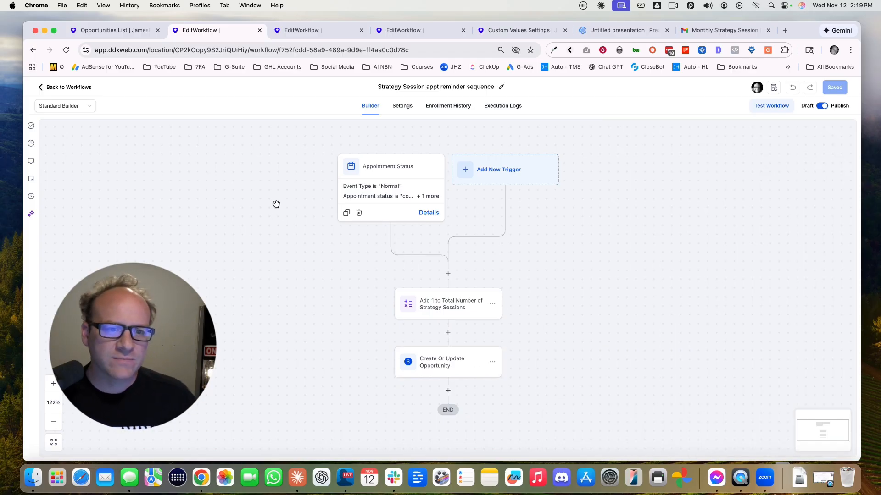
# In the Strategy Sessions pipeline, move the New Lead opportunity to Contacted and back to New Lead.
pyautogui.click(127, 36)
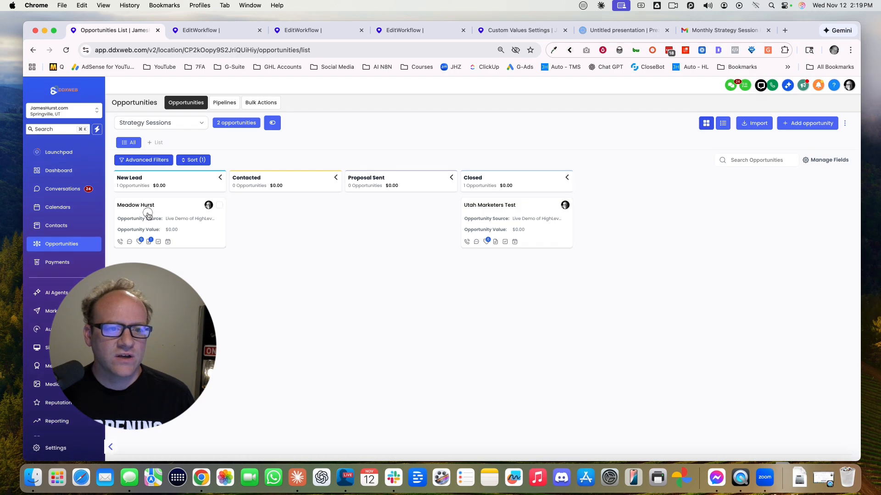
pyautogui.moveTo(148, 212); pyautogui.dragTo(255, 224)
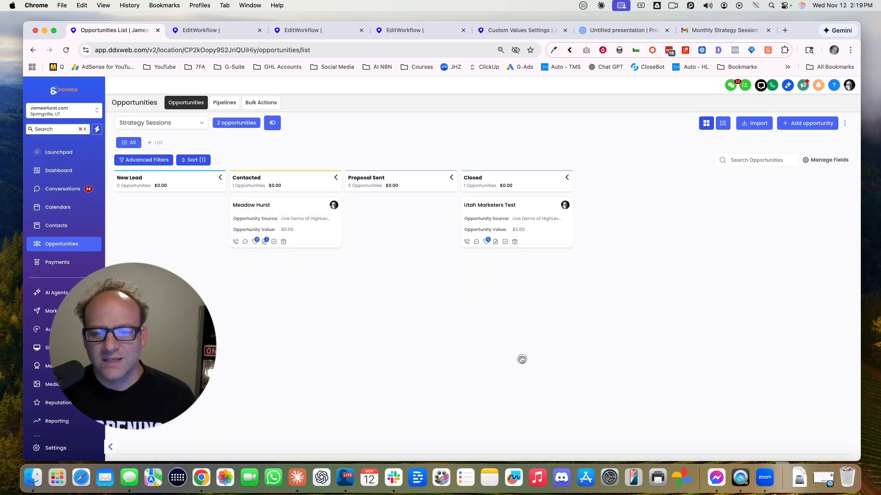
pyautogui.moveTo(267, 214); pyautogui.dragTo(155, 230)
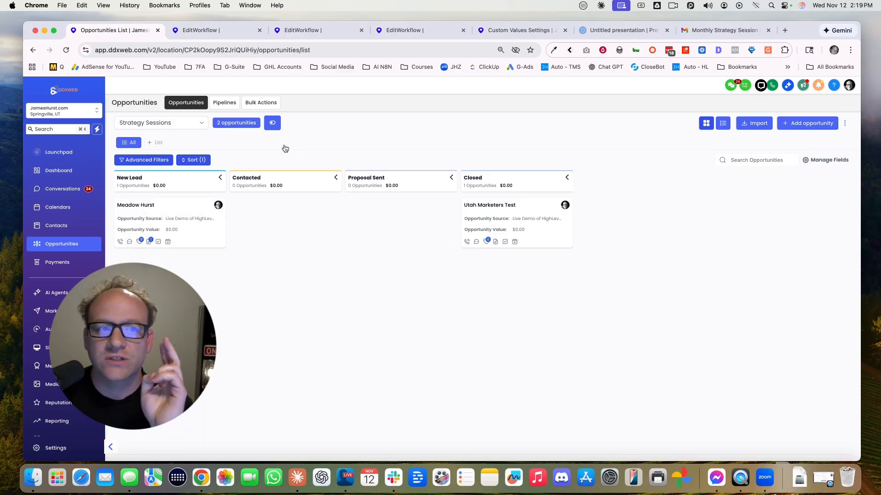
# Switch to the Deal Closed workflow, close the open math action without saving, and inspect the Pipeline Stage Changed trigger.
pyautogui.click(304, 32)
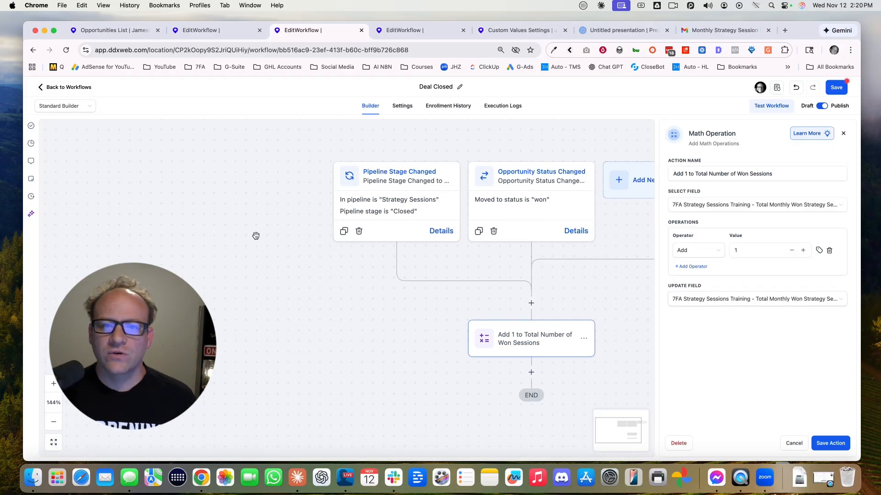
pyautogui.scroll(1, 256, 232)
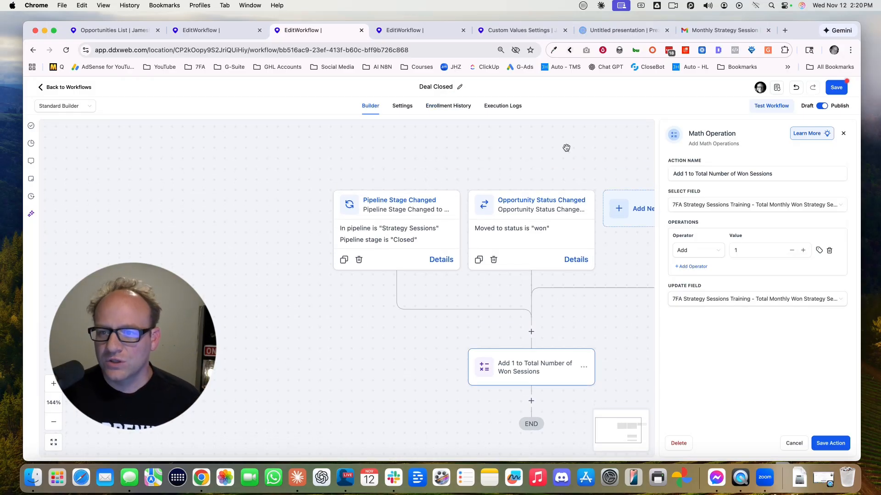
pyautogui.click(793, 445)
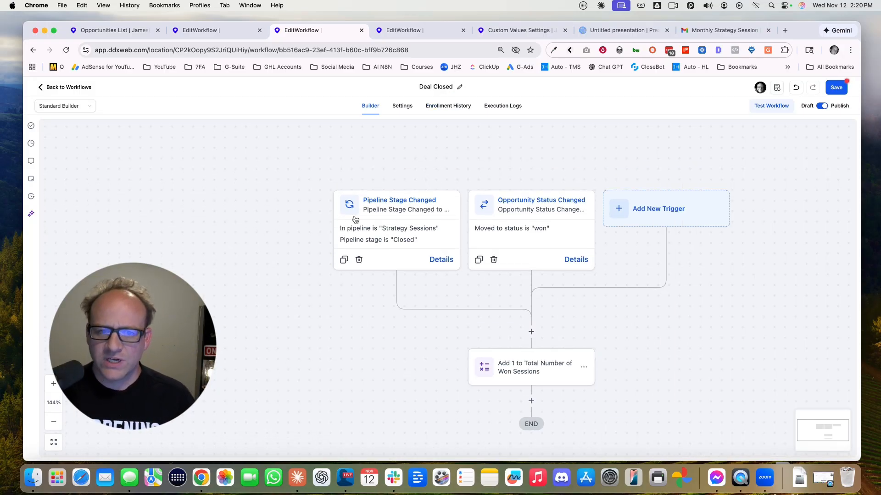
pyautogui.click(53, 403)
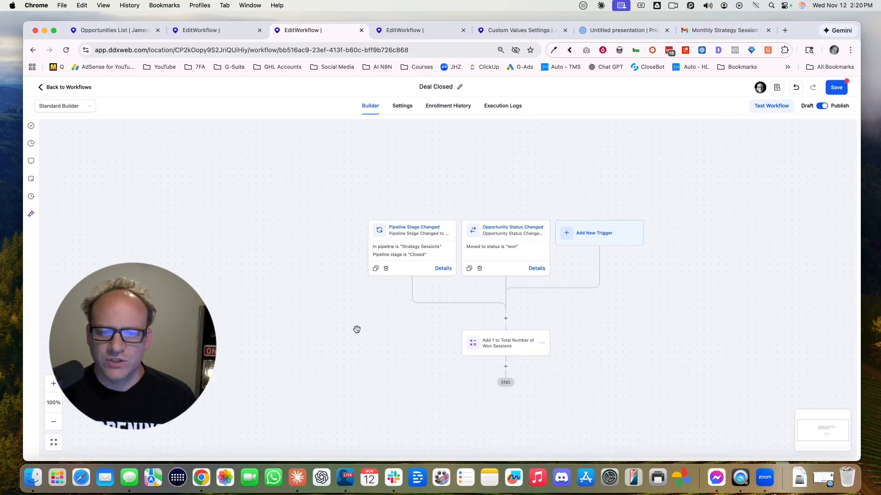
pyautogui.click(53, 384)
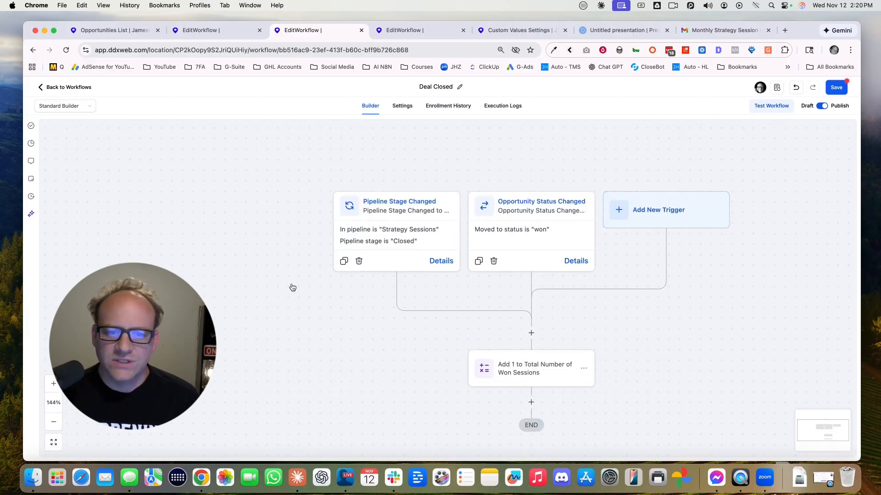
pyautogui.click(400, 215)
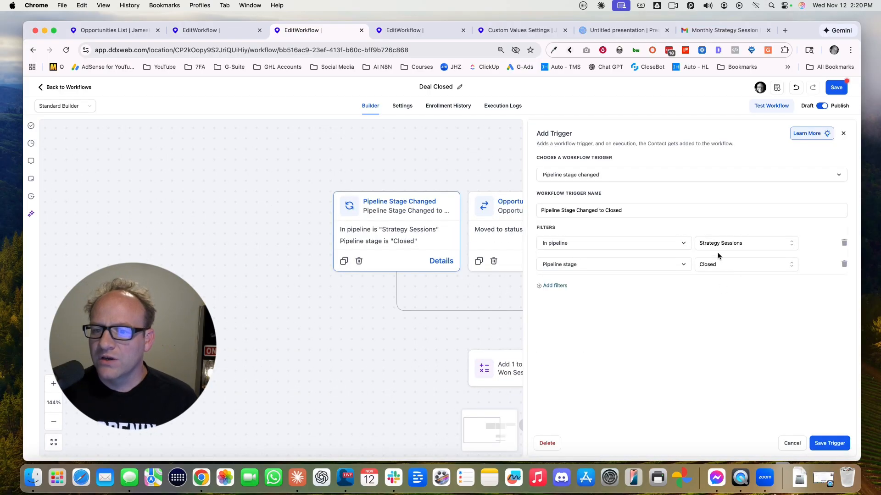
# Inspect the Opportunity Status Changed trigger, close it without saving, and inspect the "Add 1 to Total Number of Won Sessions" action.
pyautogui.click(508, 222)
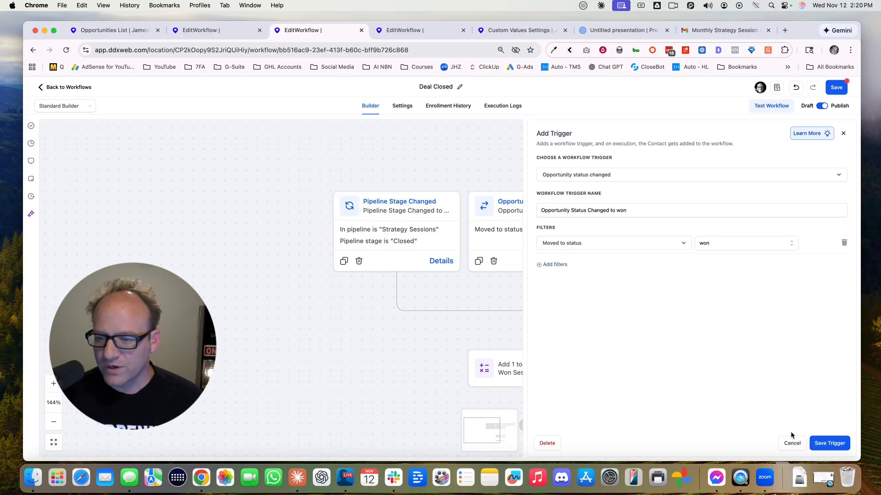
pyautogui.click(792, 443)
pyautogui.moveTo(277, 207); pyautogui.dragTo(207, 158)
pyautogui.click(456, 329)
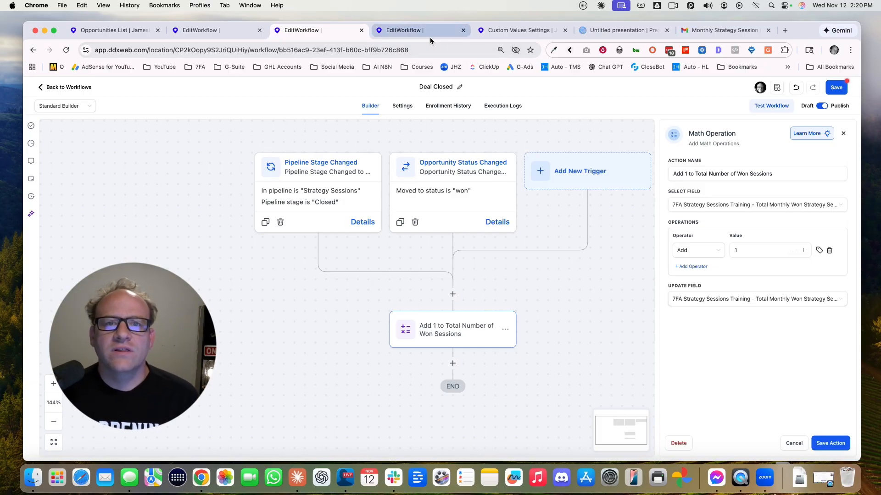
# Switch to the Monthly Strategy Sessions Report workflow, review its action sequence, and open the list of triggers available to add.
pyautogui.click(420, 30)
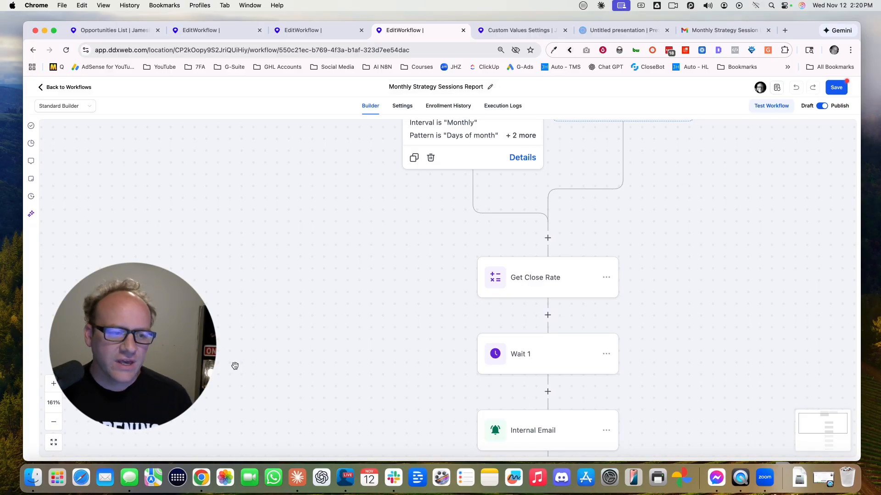
pyautogui.click(54, 442)
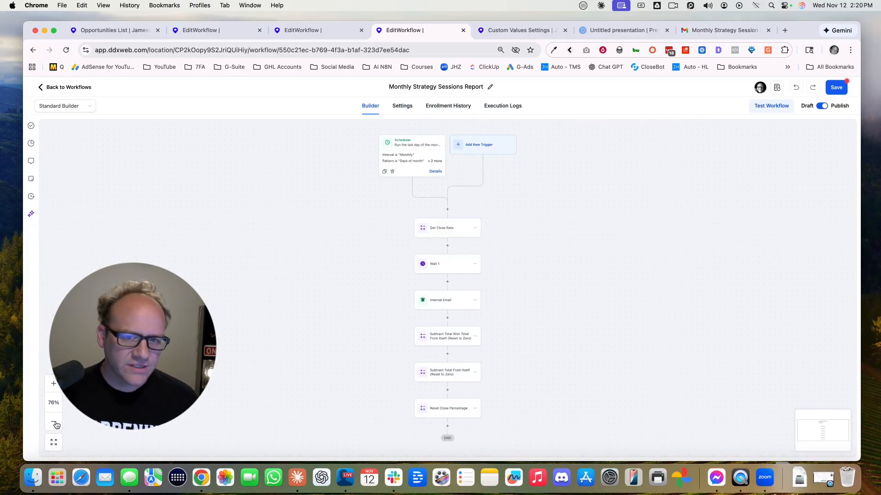
pyautogui.click(54, 384)
pyautogui.click(53, 384)
pyautogui.click(54, 384)
pyautogui.scroll(2, 304, 230)
pyautogui.scroll(2, 305, 229)
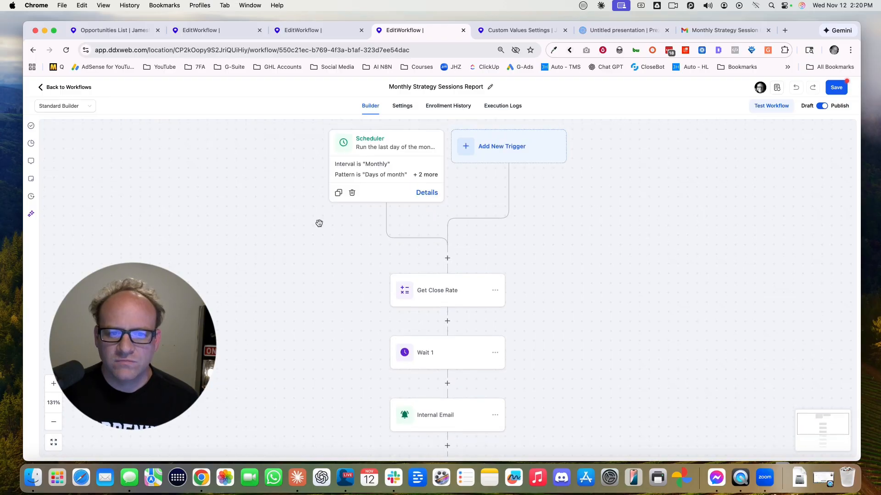
pyautogui.click(511, 156)
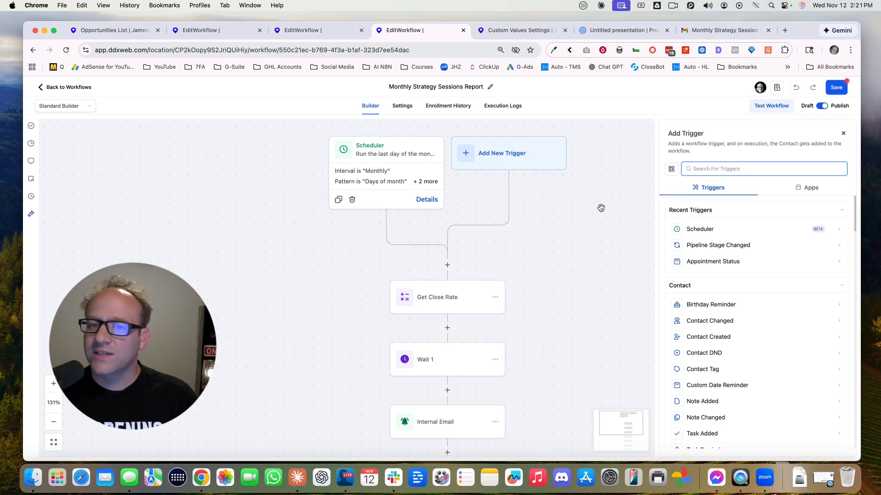
# Inspect the Scheduler trigger with its upcoming execution dates and the Get Close Rate math operation, closing both without saving.
pyautogui.click(382, 156)
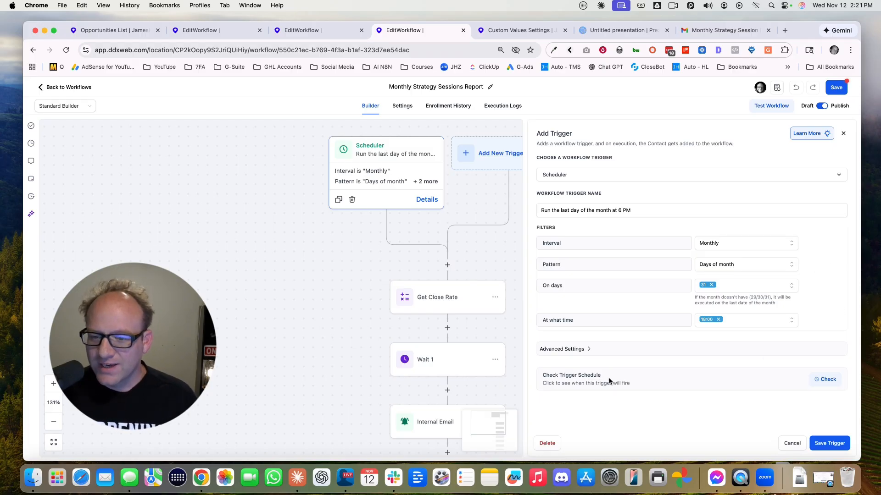
pyautogui.click(830, 381)
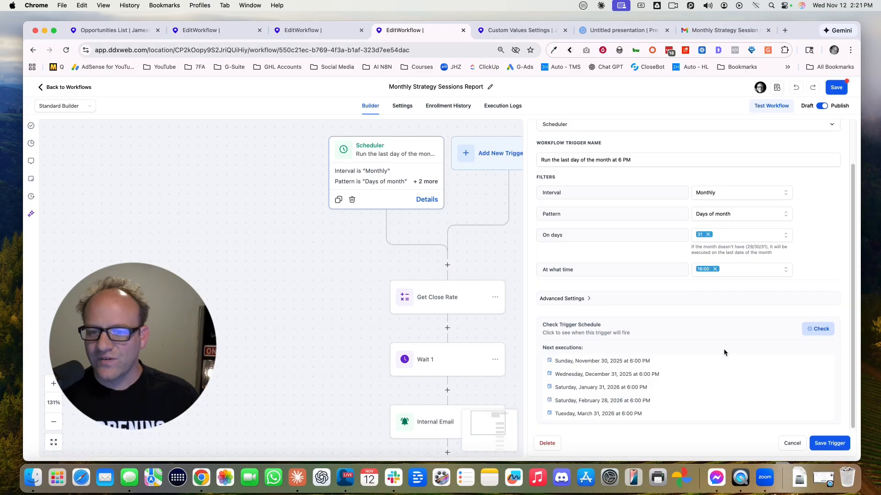
pyautogui.click(792, 444)
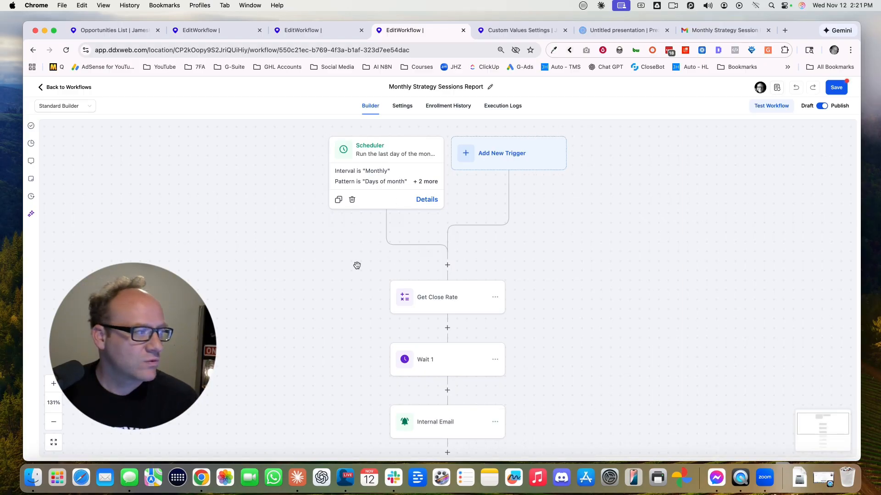
pyautogui.click(440, 300)
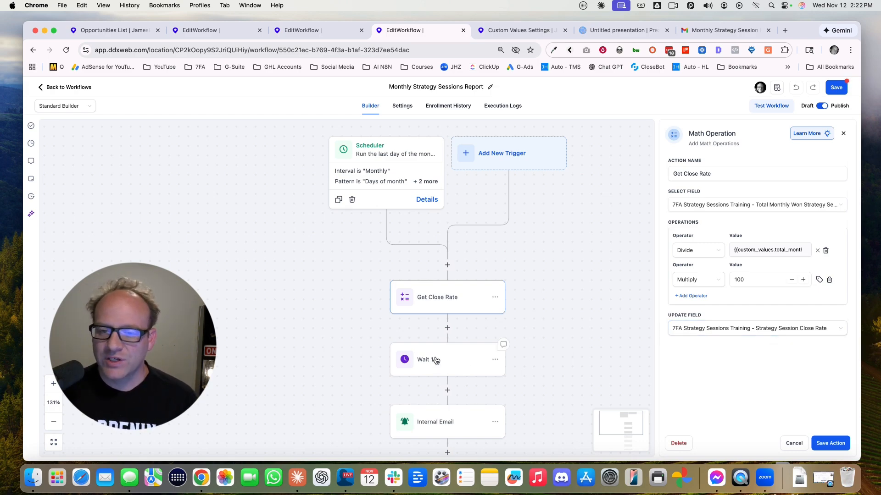
pyautogui.click(792, 443)
# Inspect the Internal Email action's message text and the strategy session custom values it inserts.
pyautogui.scroll(-5, 574, 319)
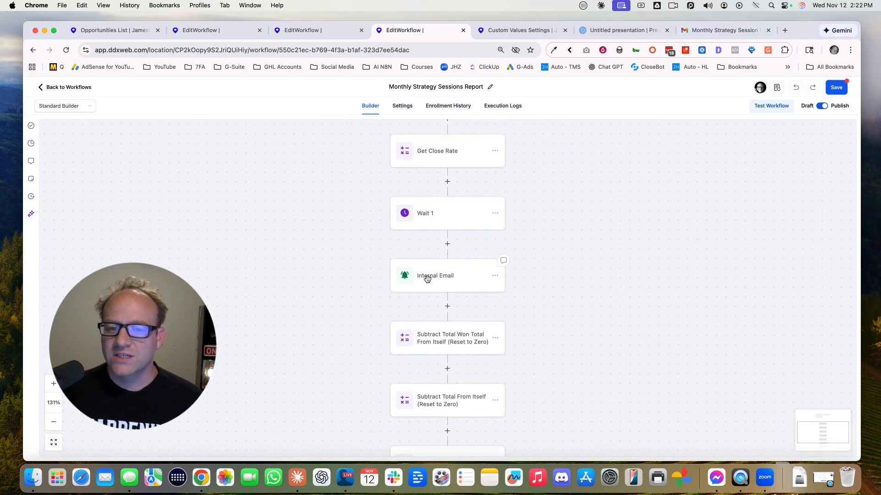
pyautogui.click(427, 278)
pyautogui.scroll(-4, 797, 307)
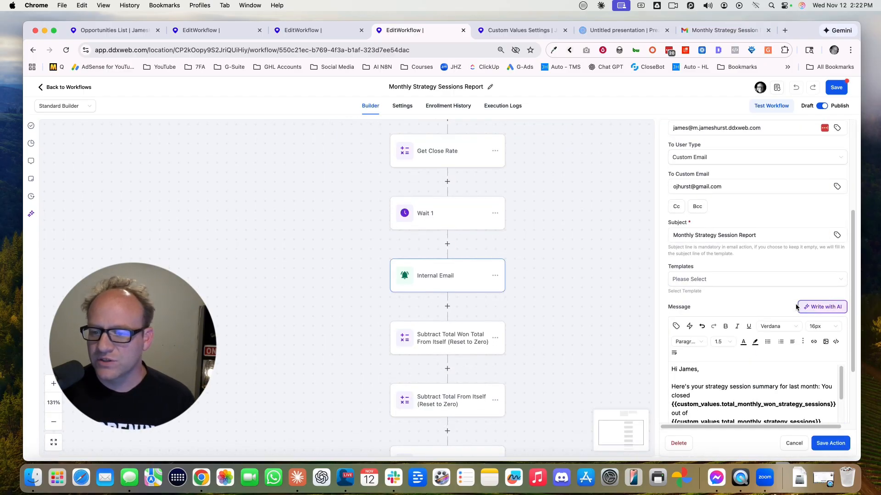
pyautogui.scroll(-3, 796, 307)
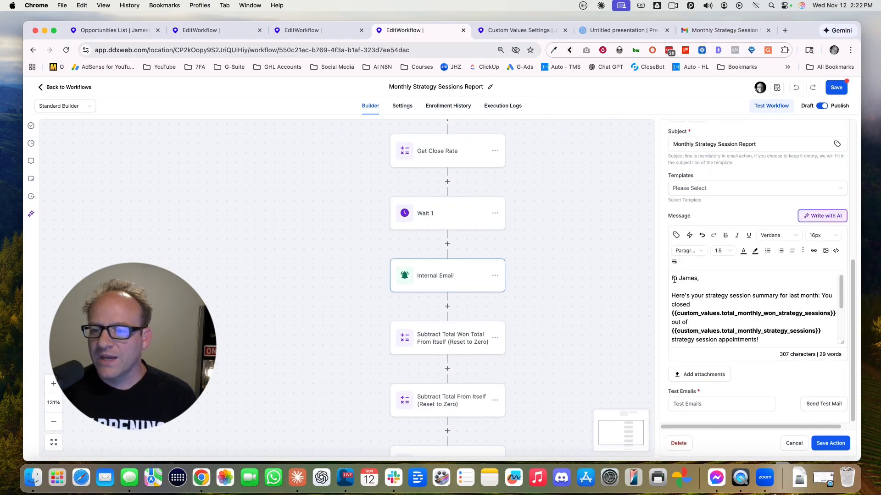
pyautogui.moveTo(674, 279); pyautogui.dragTo(796, 305)
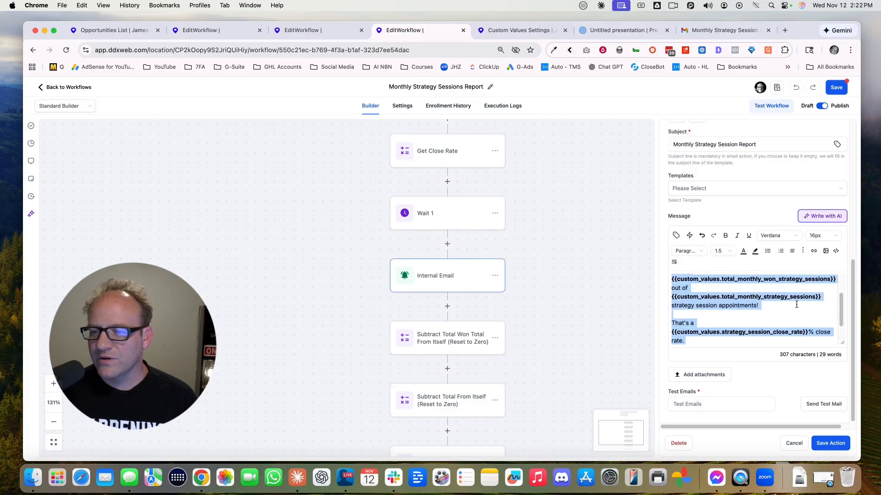
pyautogui.scroll(2, 796, 305)
pyautogui.click(777, 287)
pyautogui.scroll(-2, 787, 293)
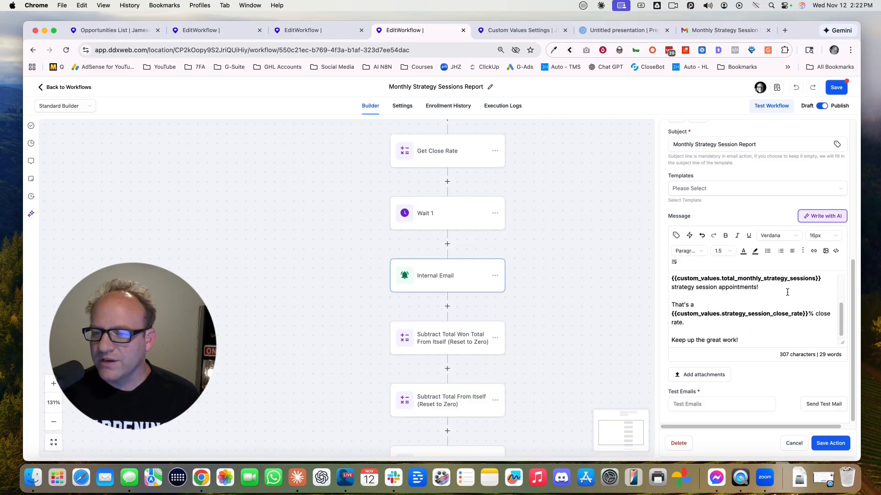
pyautogui.scroll(3, 765, 323)
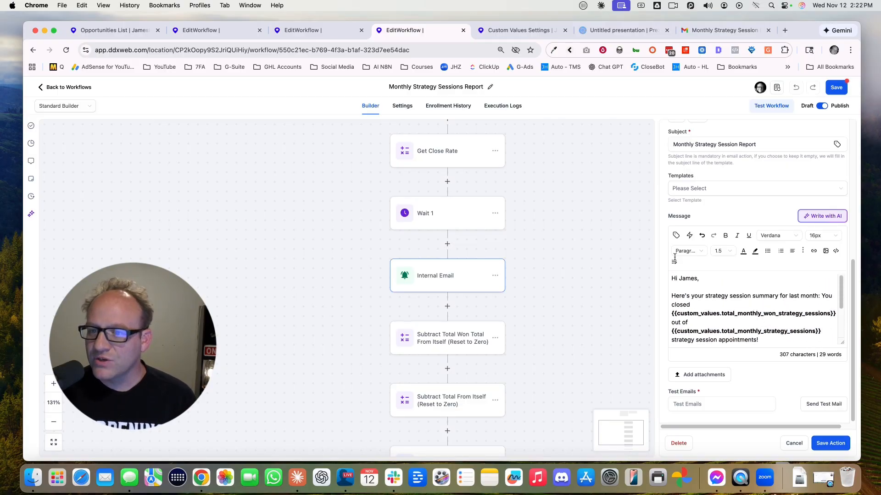
# Review the Internal Email's sender fields and the available recipient user types, keeping Custom Email, and reread the message.
pyautogui.scroll(4, 711, 238)
pyautogui.scroll(4, 711, 239)
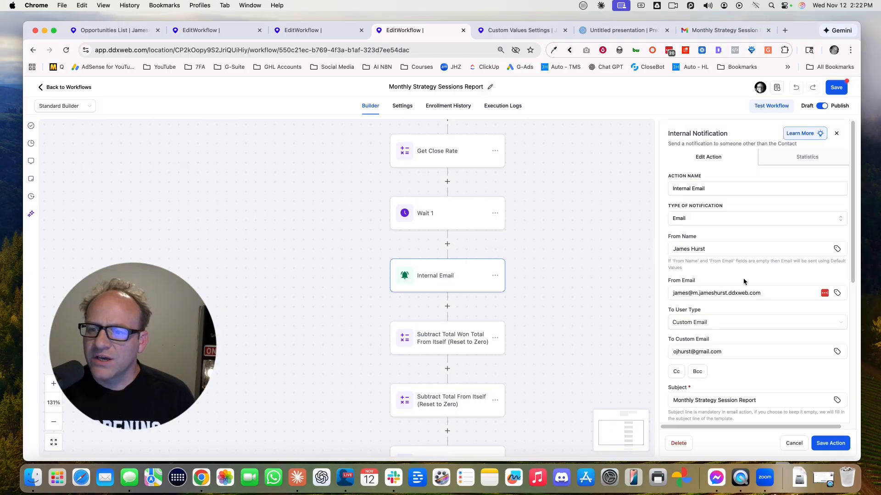
pyautogui.scroll(-3, 739, 284)
pyautogui.click(707, 255)
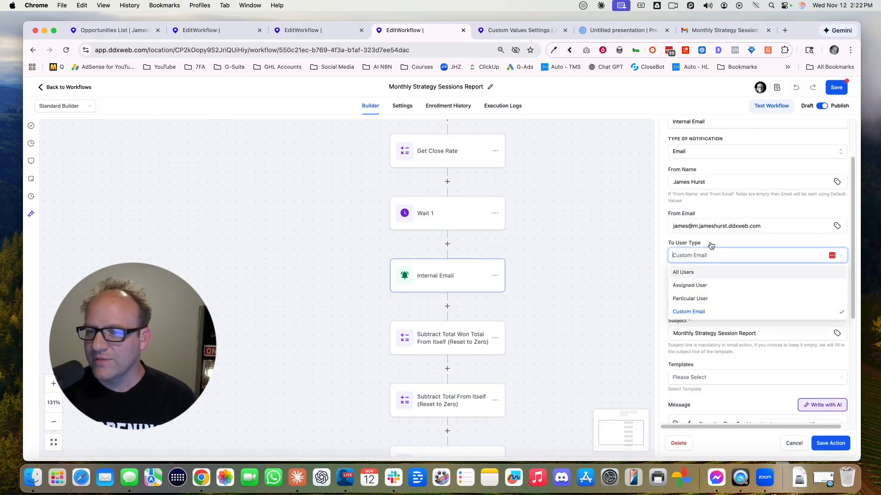
pyautogui.click(716, 240)
pyautogui.scroll(2, 731, 225)
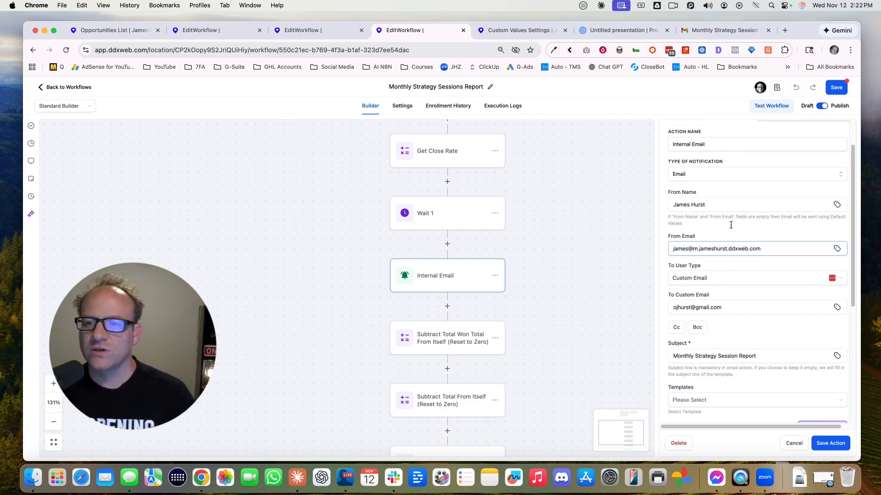
pyautogui.scroll(-1, 731, 225)
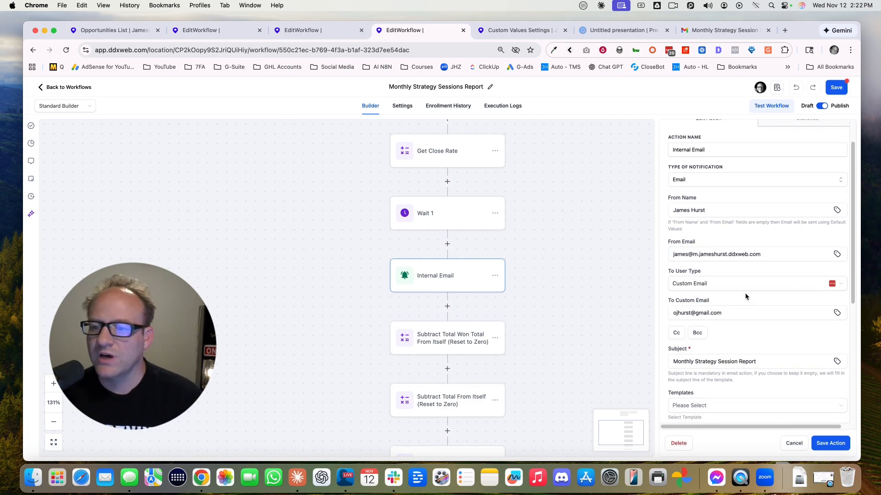
pyautogui.scroll(-5, 753, 285)
pyautogui.scroll(-5, 755, 349)
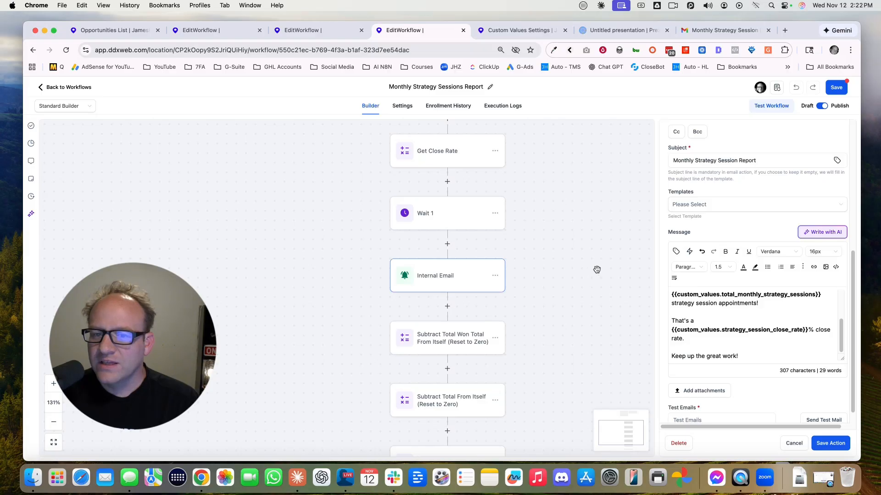
# Inspect the two Subtract (Reset to Zero) math actions and the Reset Close Percentage action at the workflow's end.
pyautogui.scroll(-4, 596, 266)
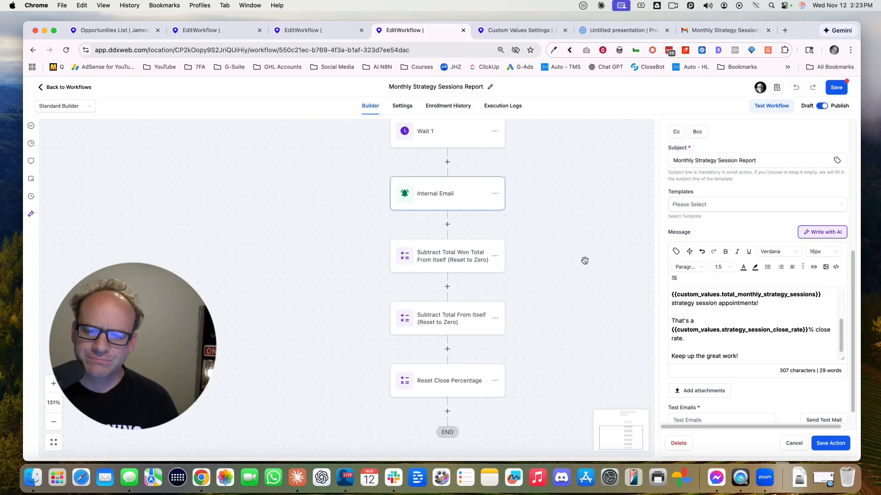
pyautogui.click(448, 258)
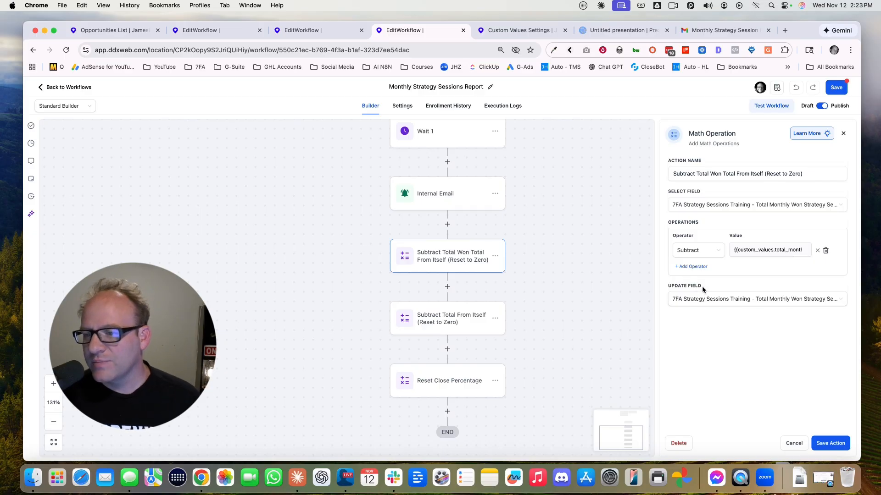
pyautogui.click(450, 325)
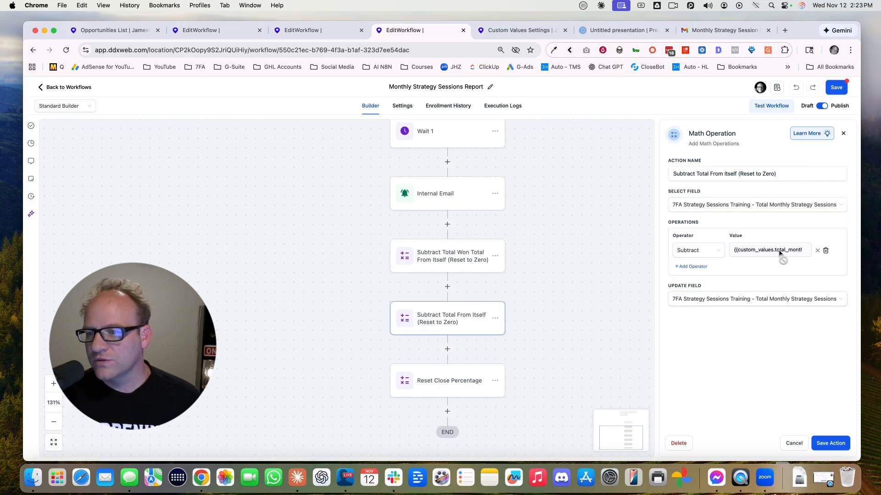
pyautogui.click(439, 390)
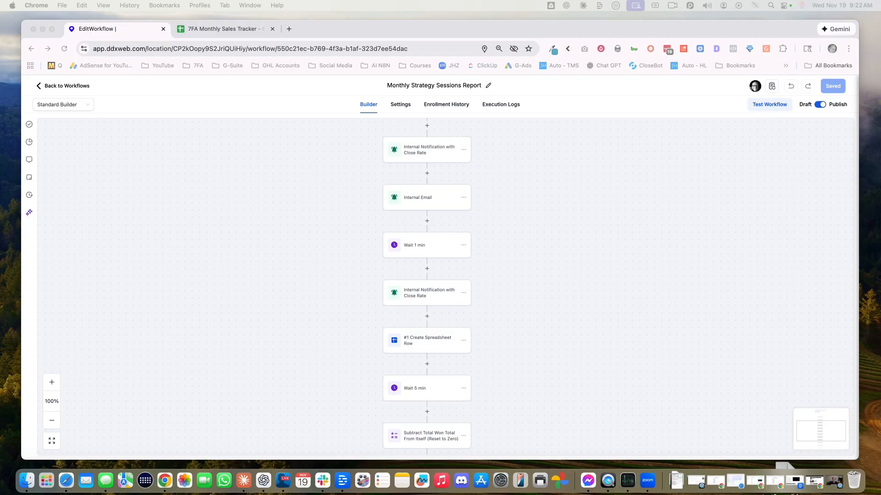
# Switch to the 7FA Monthly Sales Tracker spreadsheet to review its monthly Won, Total and Ratio columns.
pyautogui.click(225, 29)
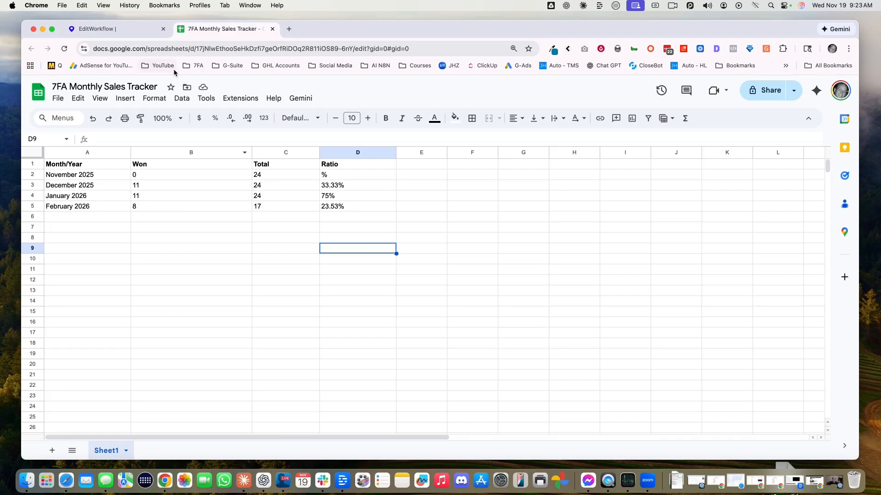
# Switch back to the Monthly Strategy Sessions Report workflow and inspect the Get Close Rate math operation.
pyautogui.click(129, 33)
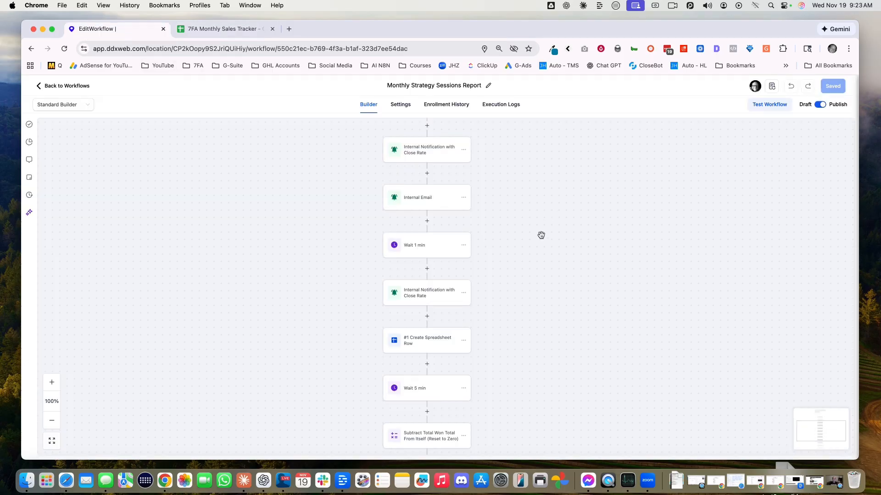
pyautogui.scroll(5, 518, 269)
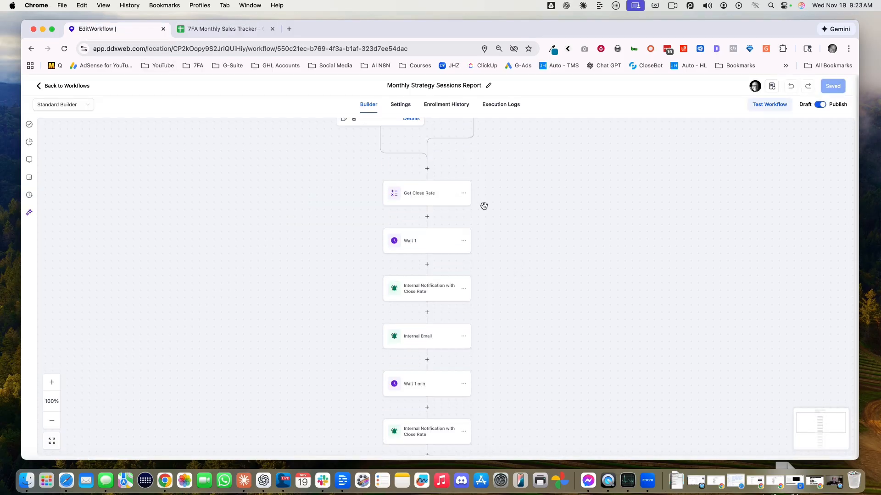
pyautogui.click(418, 232)
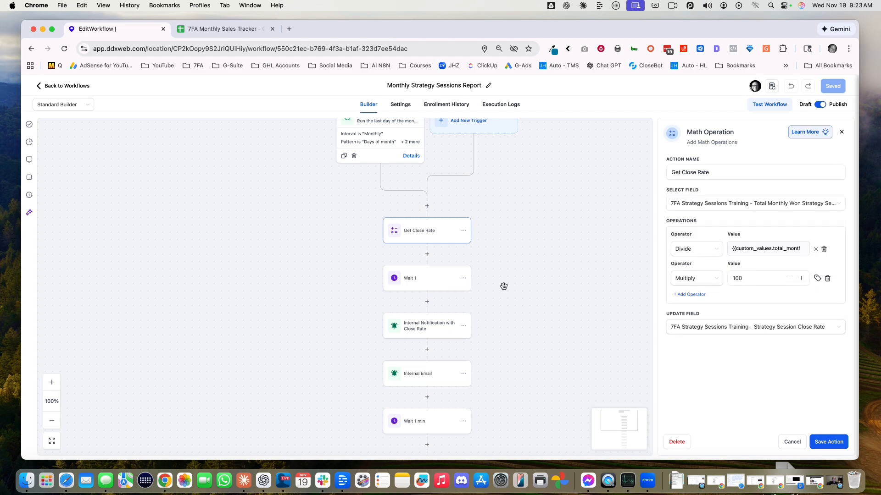
# Inspect the Wait 1 delay and the close-rate message of the first Internal Notification, leaving both unchanged.
pyautogui.click(426, 282)
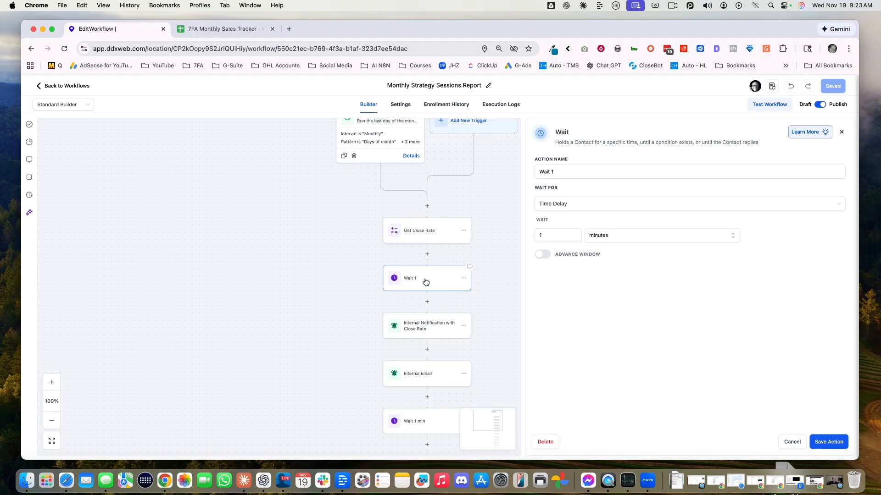
pyautogui.click(426, 327)
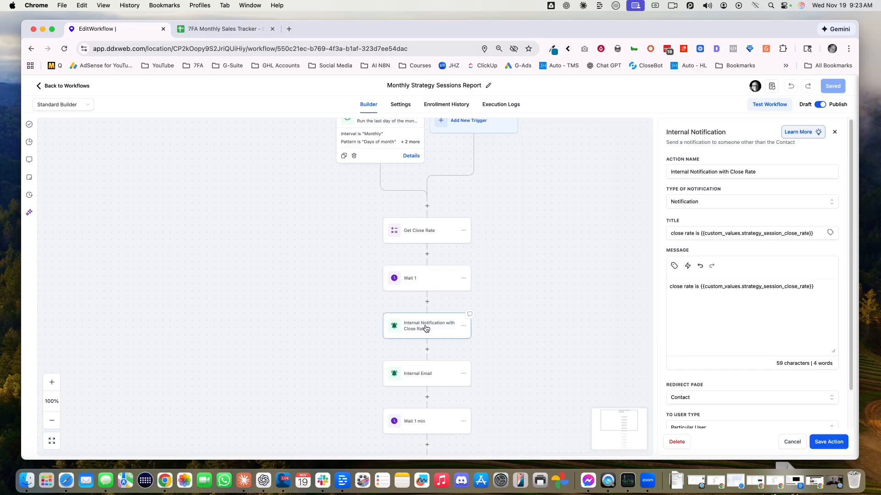
pyautogui.moveTo(695, 287); pyautogui.dragTo(781, 287)
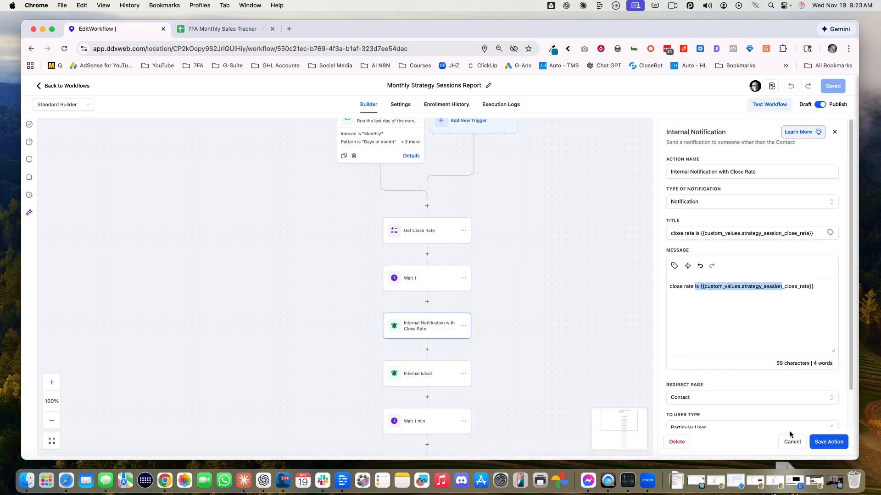
pyautogui.click(793, 443)
# Inspect the Create Spreadsheet Row action's spreadsheet settings and the values mapped to its columns, especially Month/Year (A).
pyautogui.scroll(-2, 523, 271)
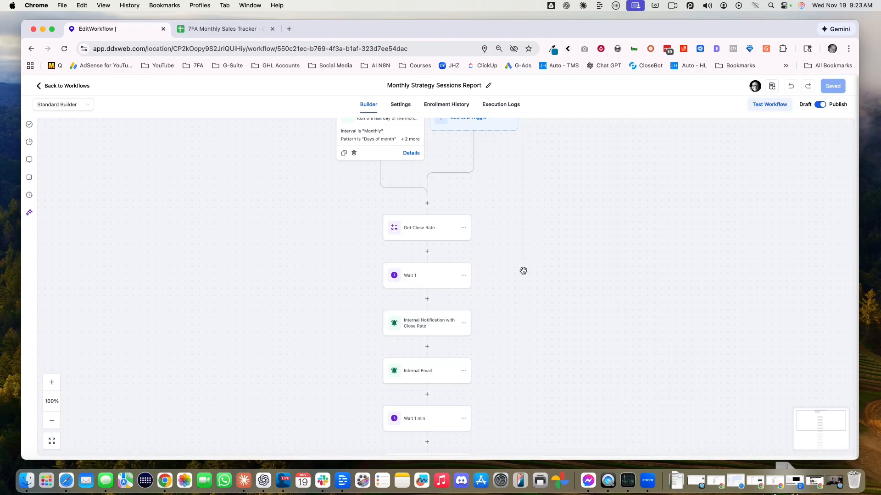
pyautogui.scroll(-8, 508, 229)
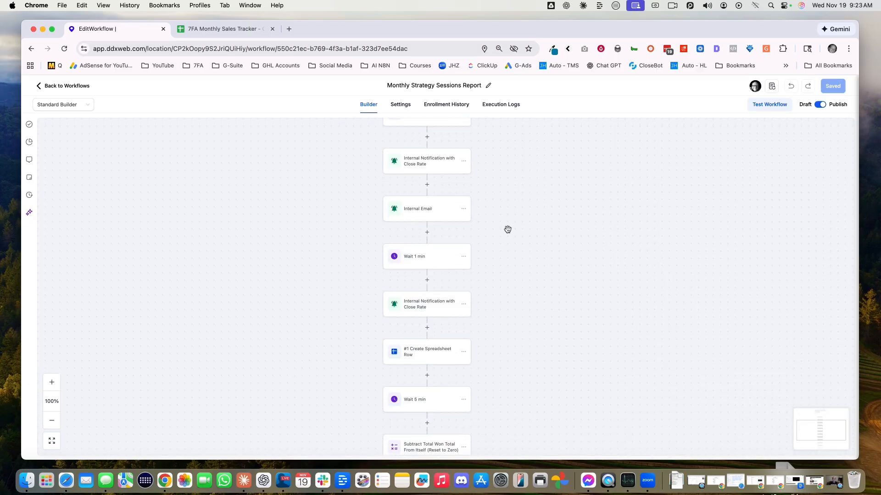
pyautogui.scroll(-4, 511, 235)
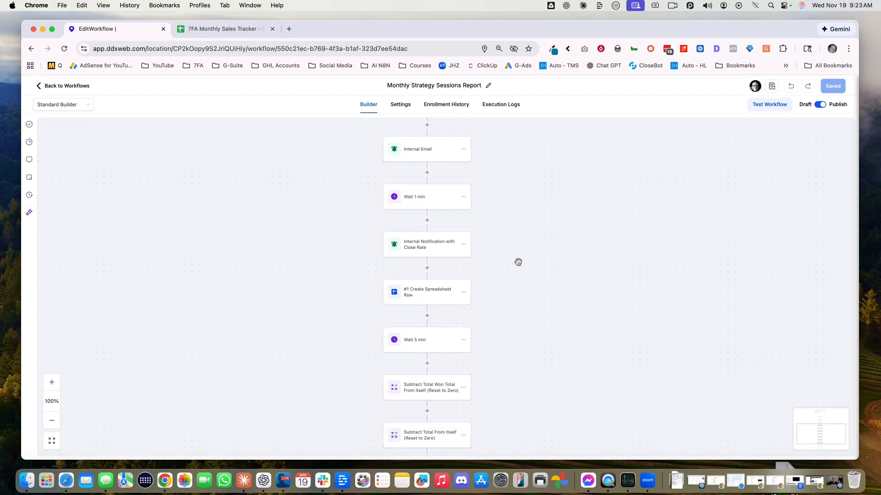
pyautogui.scroll(-1, 516, 262)
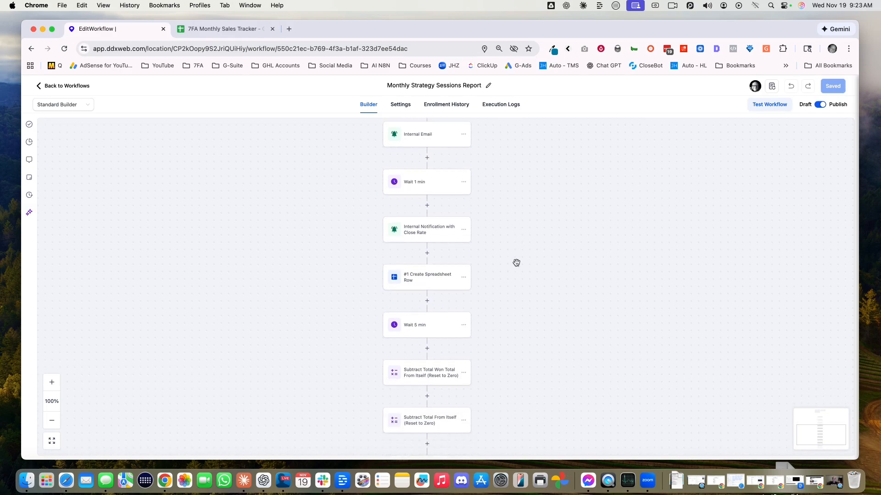
pyautogui.click(425, 273)
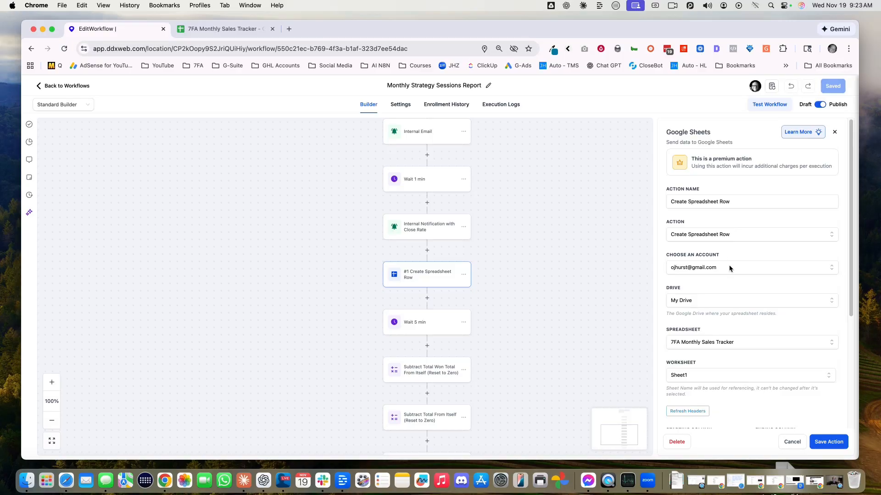
pyautogui.scroll(-5, 797, 285)
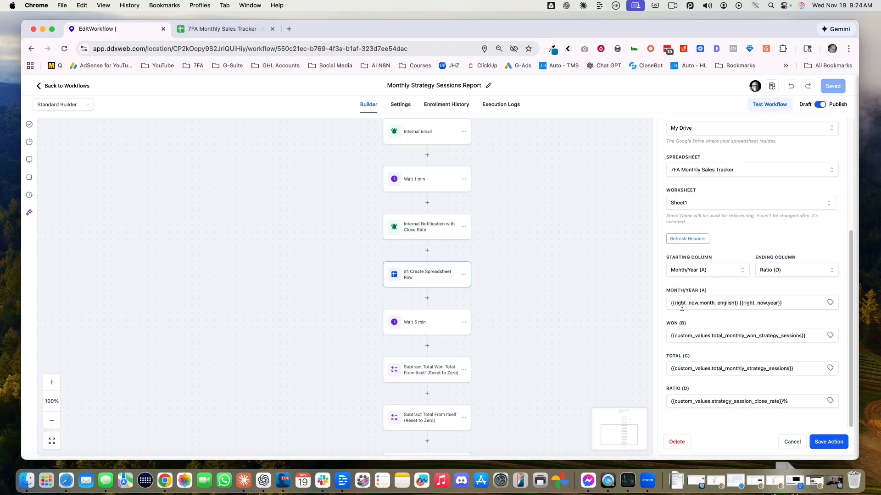
pyautogui.click(690, 305)
pyautogui.click(726, 303)
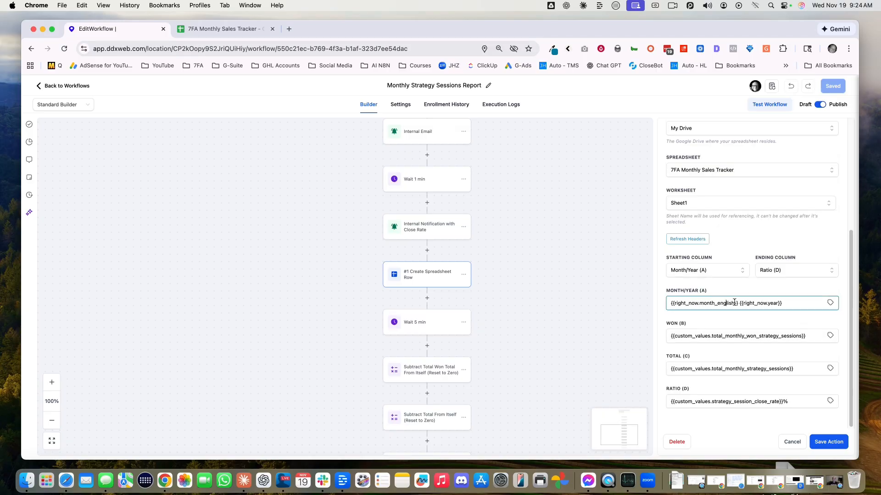
pyautogui.moveTo(745, 303); pyautogui.dragTo(784, 304)
pyautogui.click(579, 306)
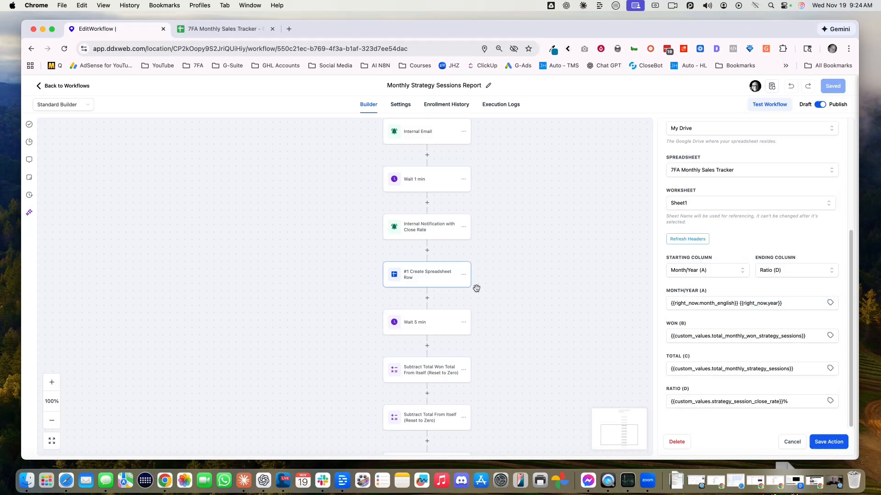
# Add a Google Sheets action between #1 Create Spreadsheet Row and Wait 5 min.
pyautogui.click(427, 298)
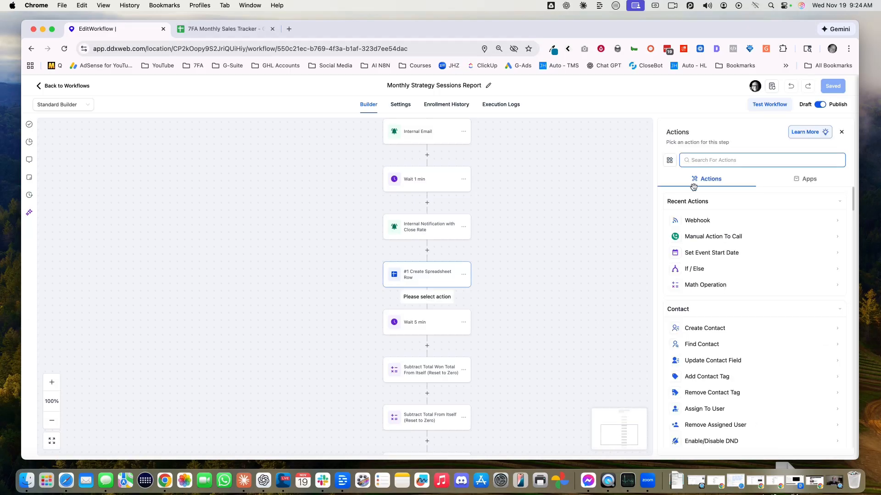
pyautogui.write('c')
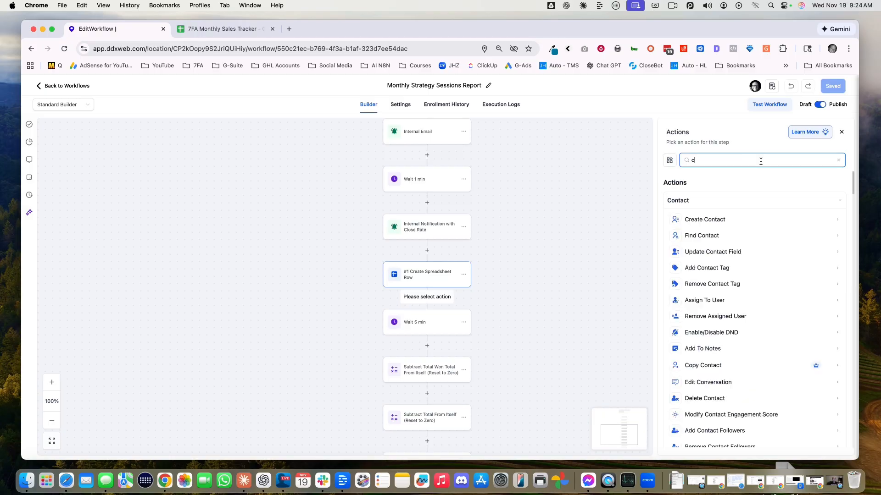
pyautogui.write('reat')
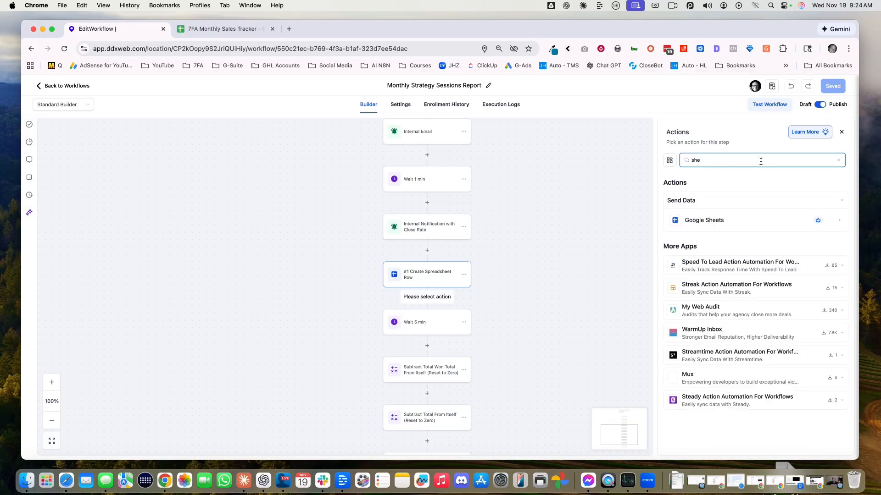
pyautogui.write('ee')
pyautogui.click(702, 222)
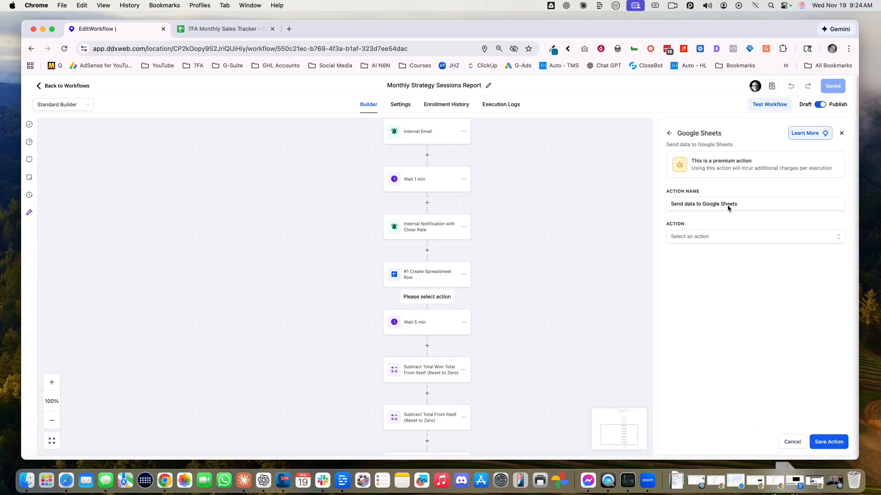
# Configure the new Google Sheets action as Create Spreadsheet Row, using the connected Gmail account and My Drive.
pyautogui.click(705, 238)
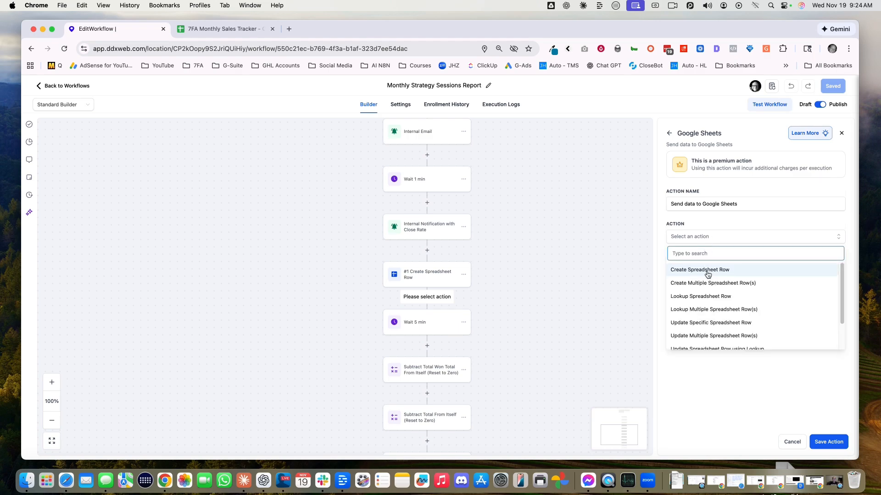
pyautogui.click(708, 270)
pyautogui.click(713, 272)
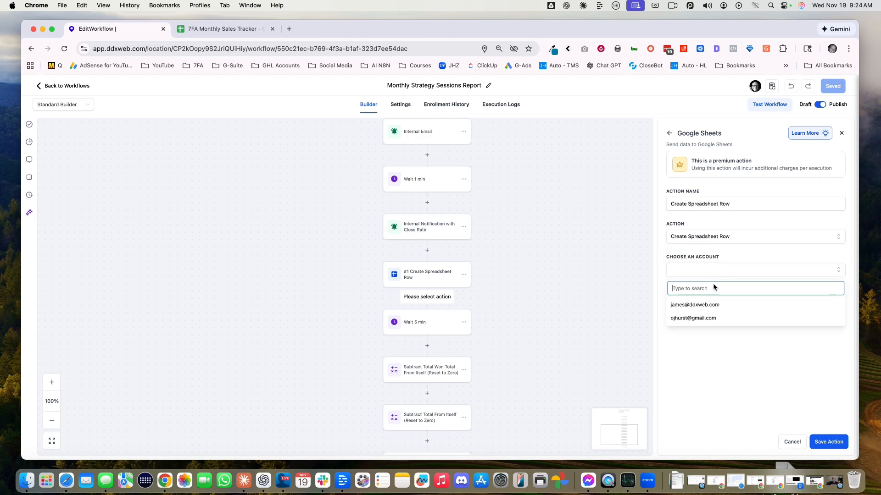
pyautogui.click(702, 318)
pyautogui.click(709, 304)
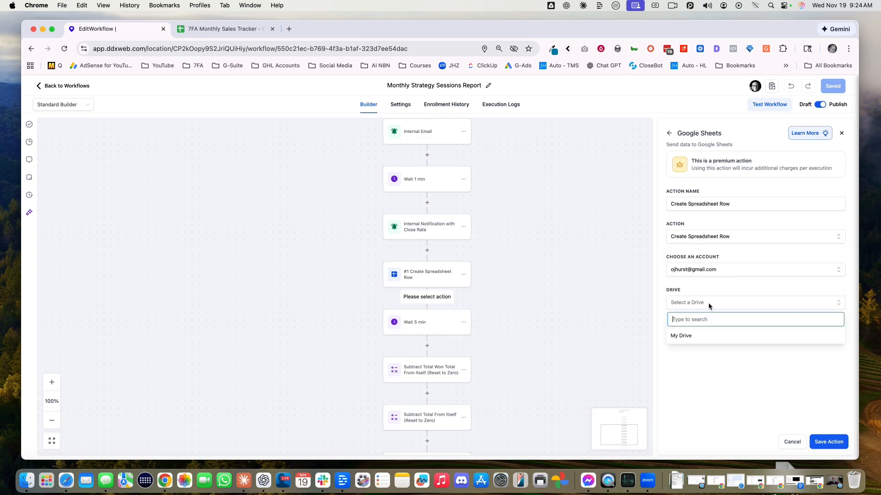
pyautogui.click(688, 339)
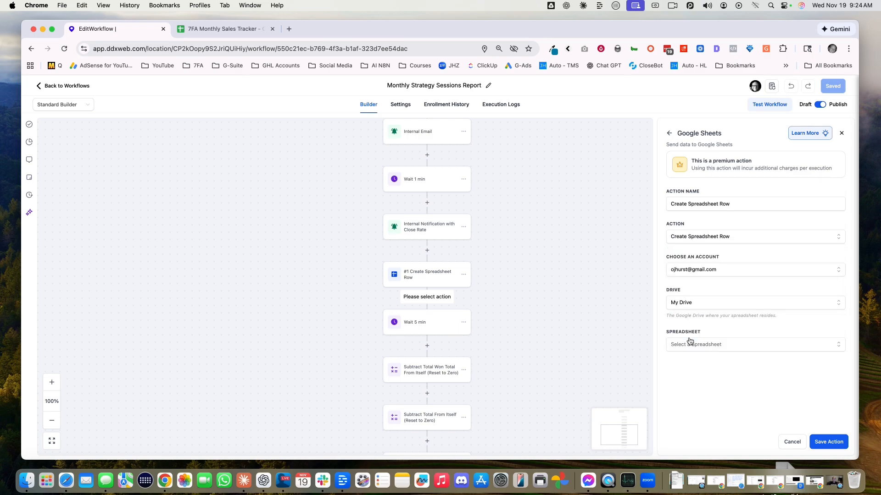
# Choose the 7FA Monthly Sales Tracker spreadsheet and its Sheet1 worksheet as the row's destination.
pyautogui.click(714, 345)
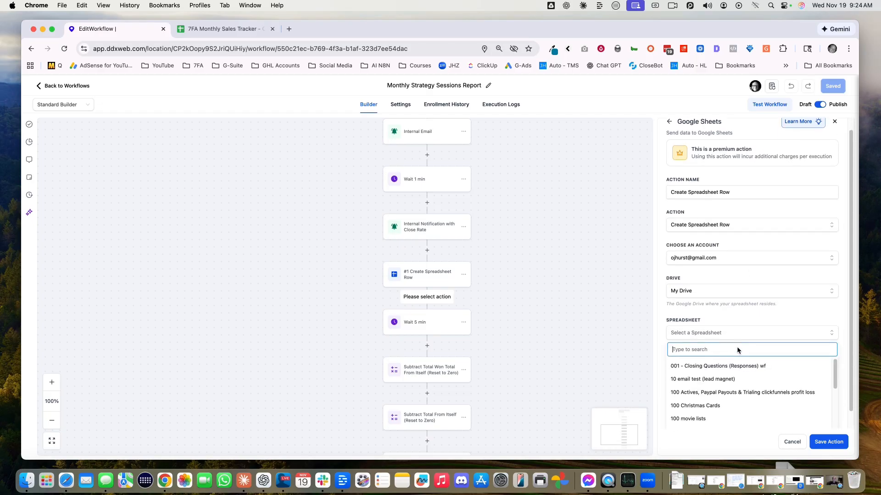
pyautogui.write('7fa')
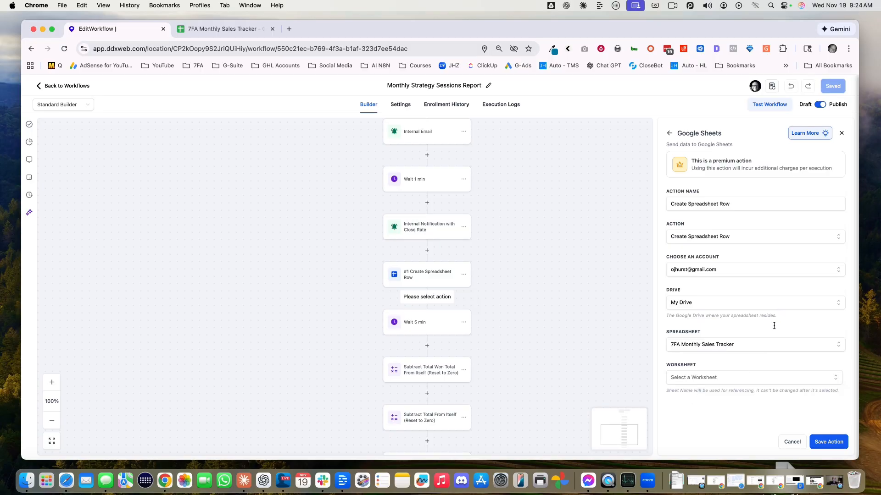
pyautogui.click(713, 378)
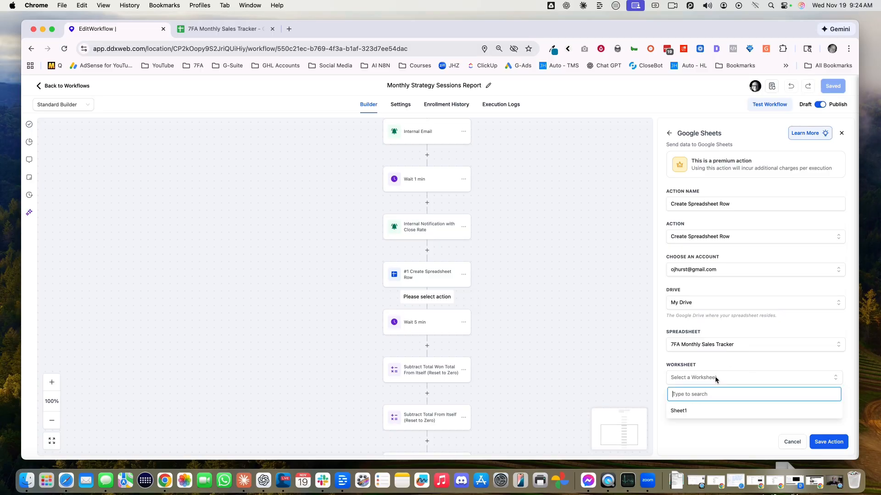
pyautogui.click(683, 412)
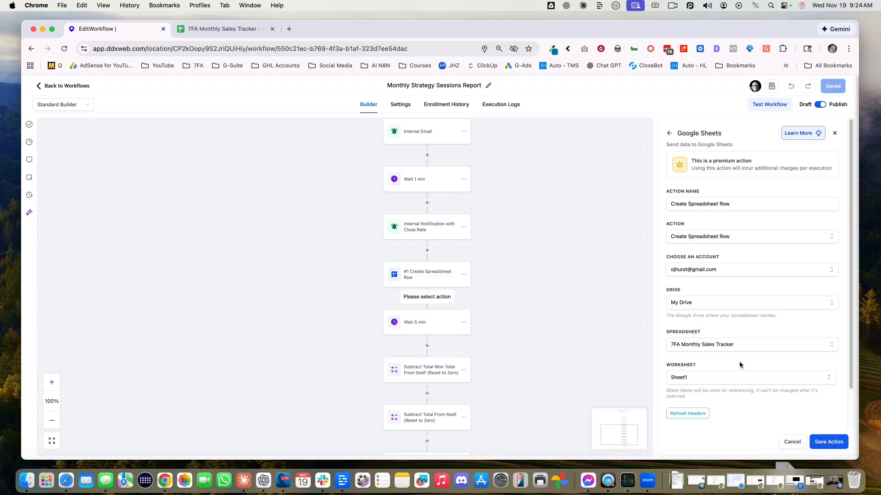
# Set the column range to start at Month/Year (A) and end at Ratio (D).
pyautogui.scroll(-2, 739, 360)
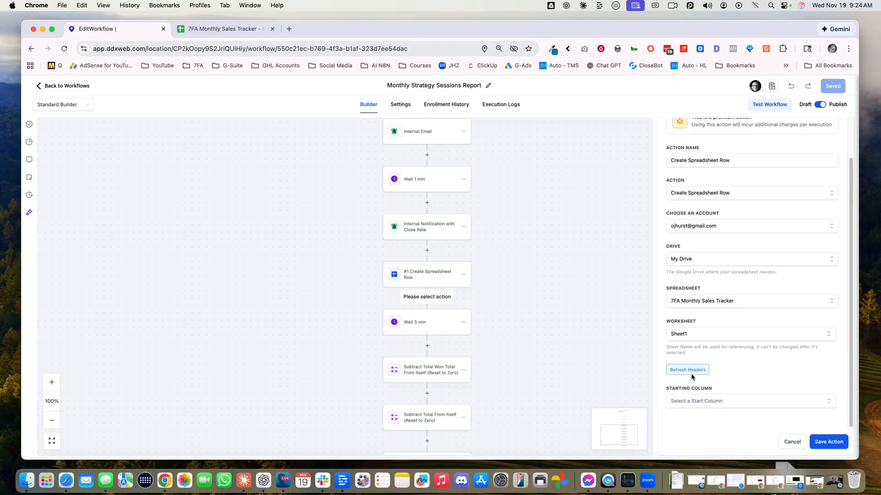
pyautogui.click(693, 402)
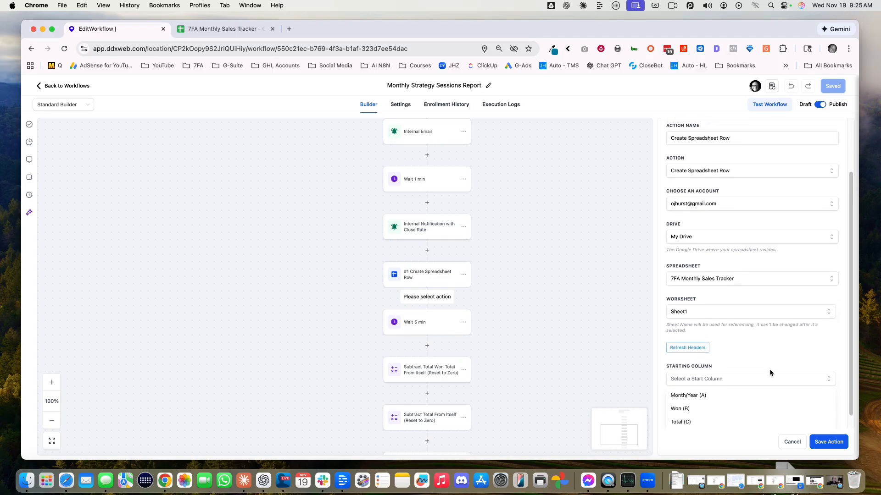
pyautogui.click(687, 381)
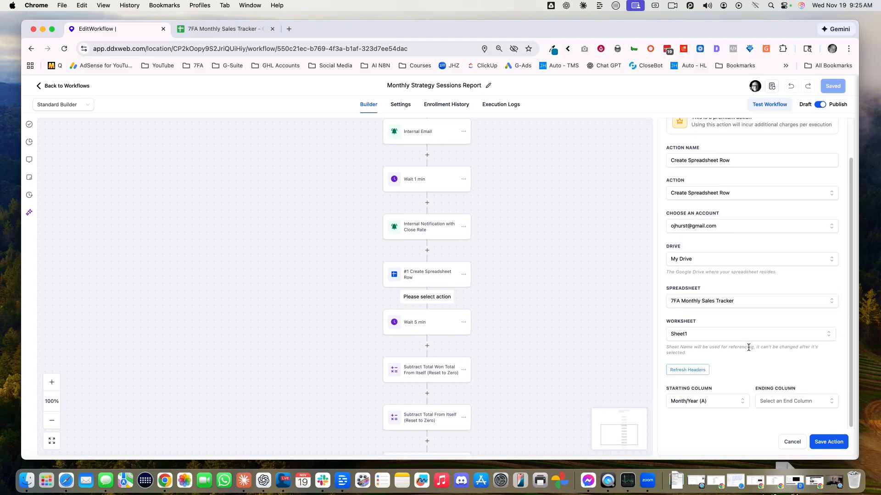
pyautogui.click(787, 403)
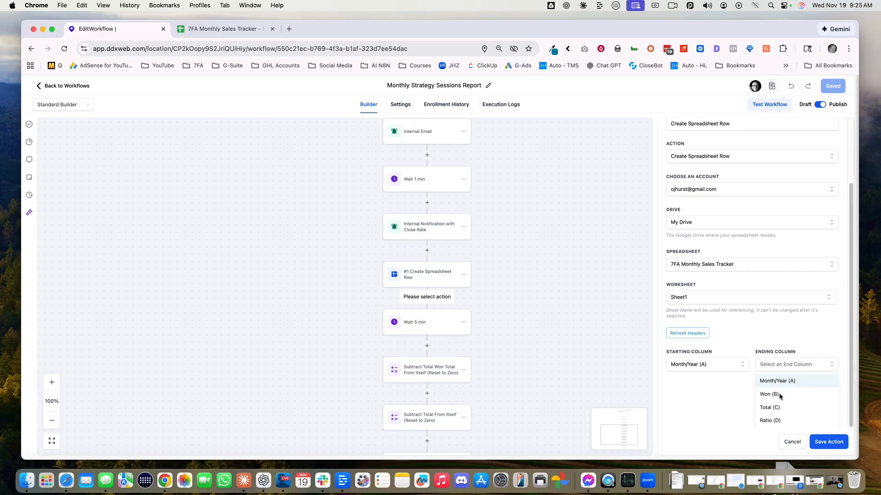
pyautogui.click(774, 422)
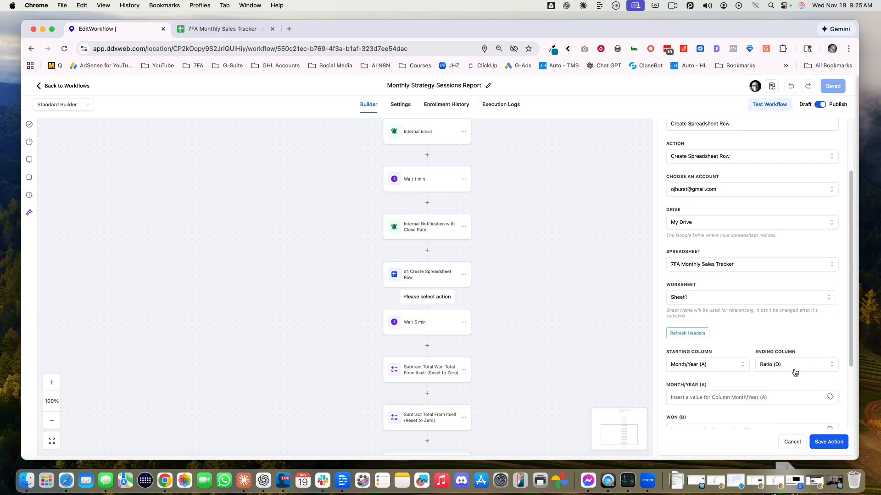
# Map the Won (B) column to the Total Monthly Won Strategy Sessions custom value from the 7FA Strategy Sessions Training folder.
pyautogui.scroll(-4, 784, 339)
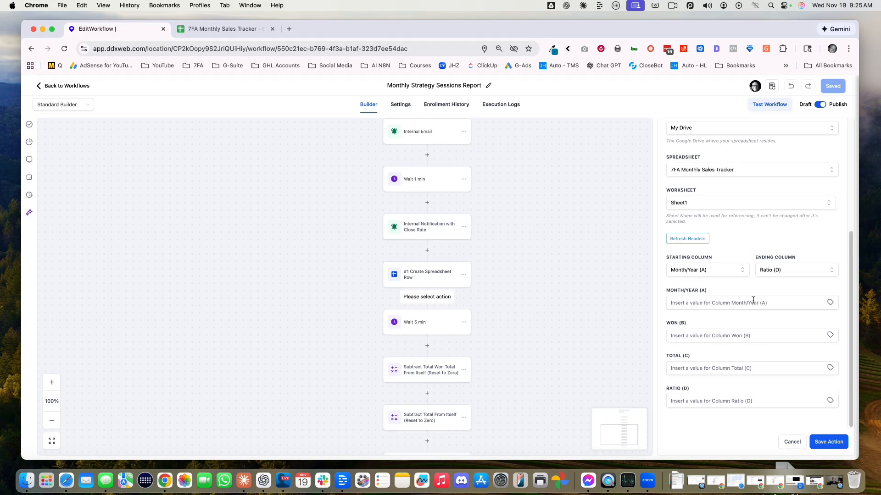
pyautogui.click(833, 307)
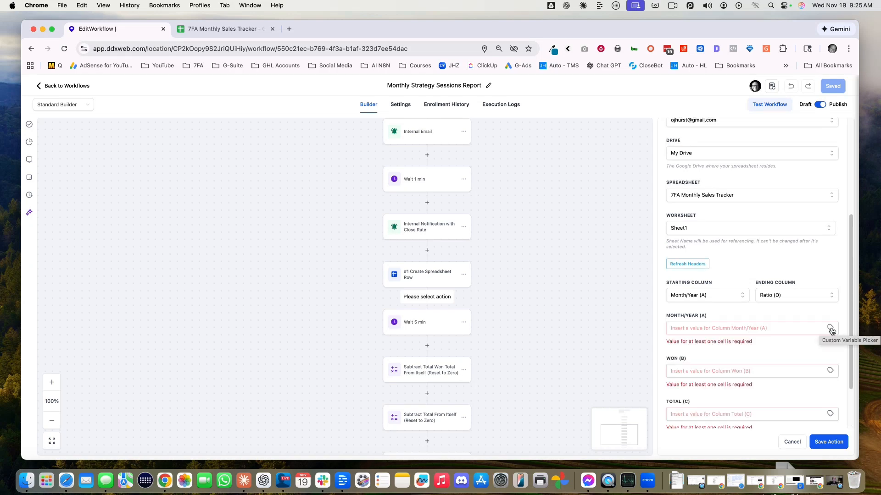
pyautogui.click(794, 371)
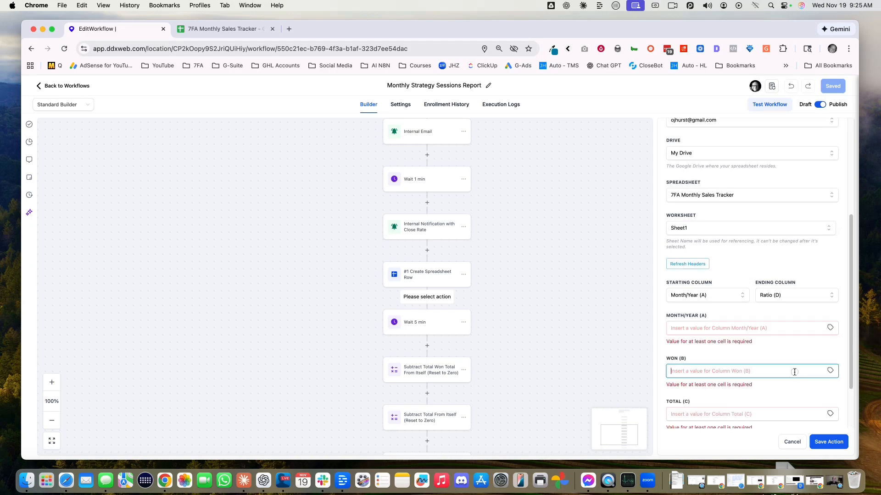
pyautogui.click(831, 371)
pyautogui.scroll(-3, 802, 381)
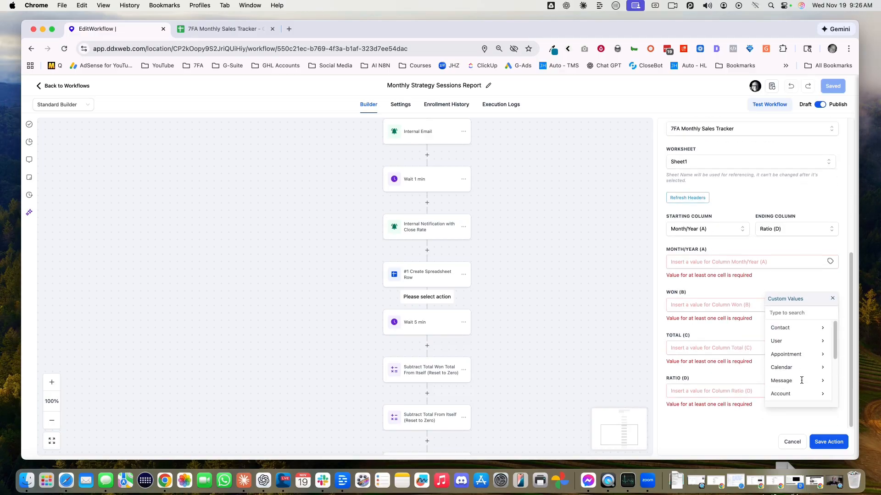
pyautogui.click(786, 332)
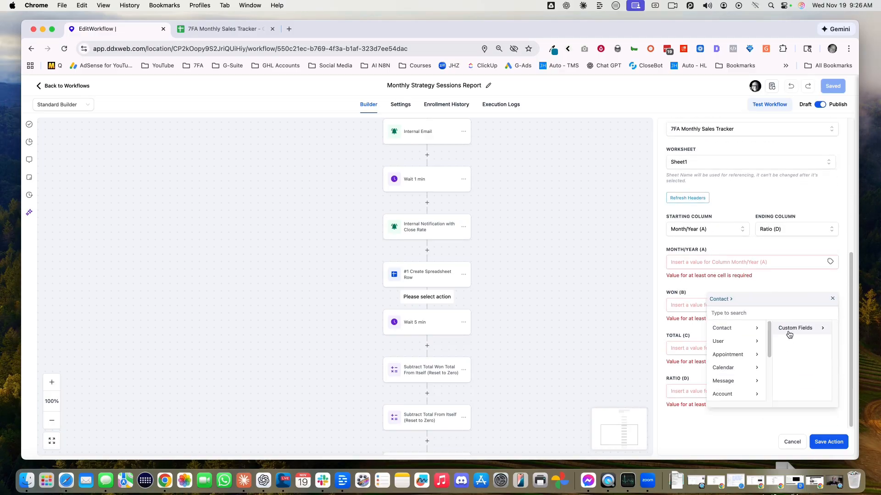
pyautogui.scroll(-5, 732, 349)
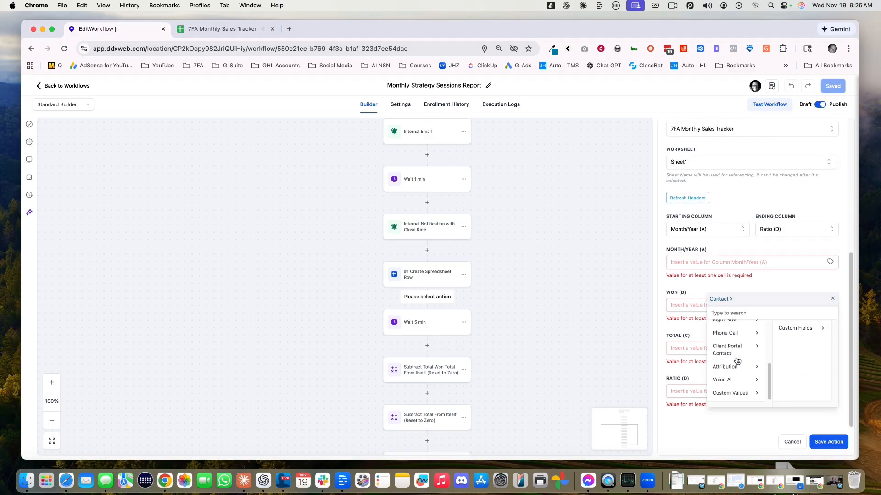
pyautogui.click(737, 393)
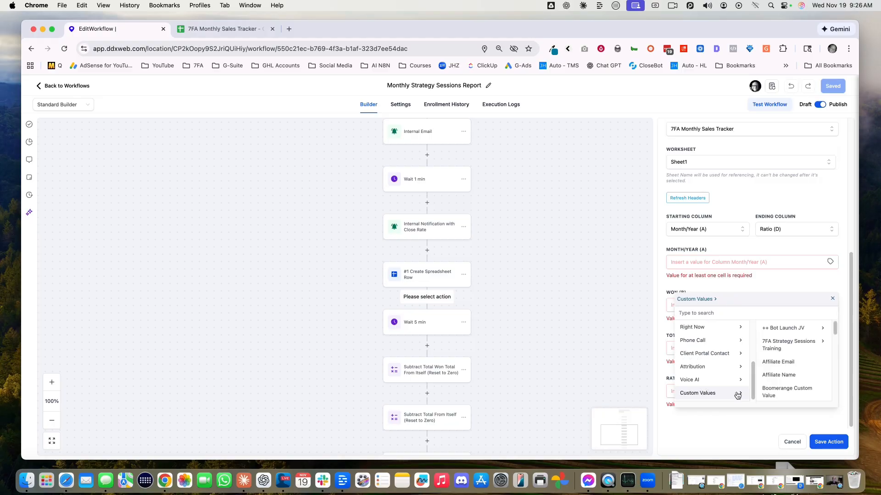
pyautogui.click(778, 346)
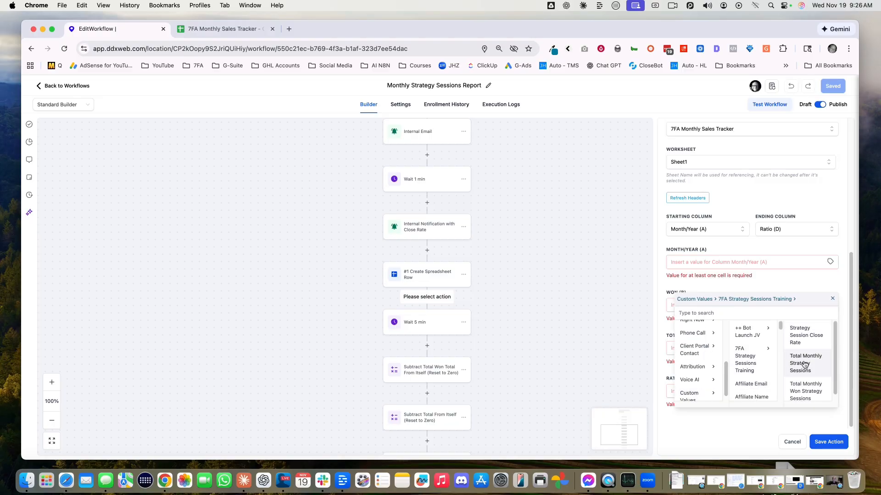
pyautogui.scroll(-1, 805, 364)
pyautogui.scroll(-1, 806, 389)
pyautogui.click(806, 388)
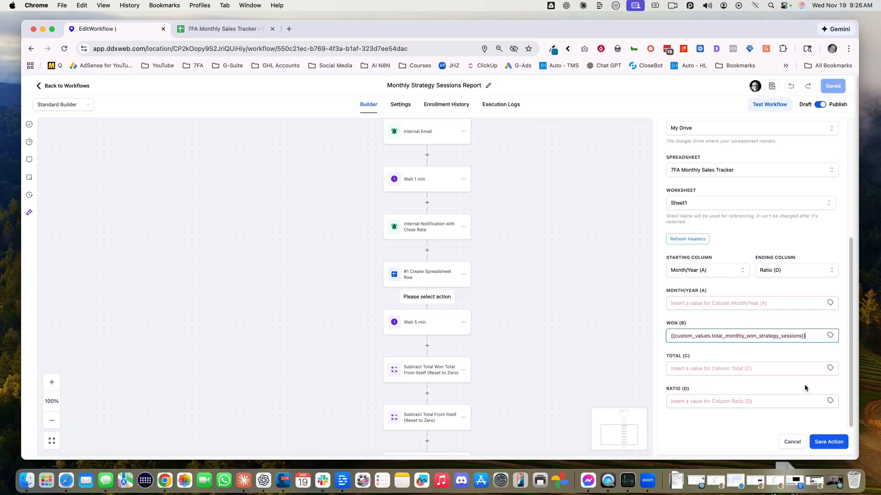
# Map the Total (C) column to the Total Monthly Strategy Sessions custom value from the 7FA Strategy Sessions Training folder.
pyautogui.click(831, 369)
pyautogui.scroll(-8, 796, 400)
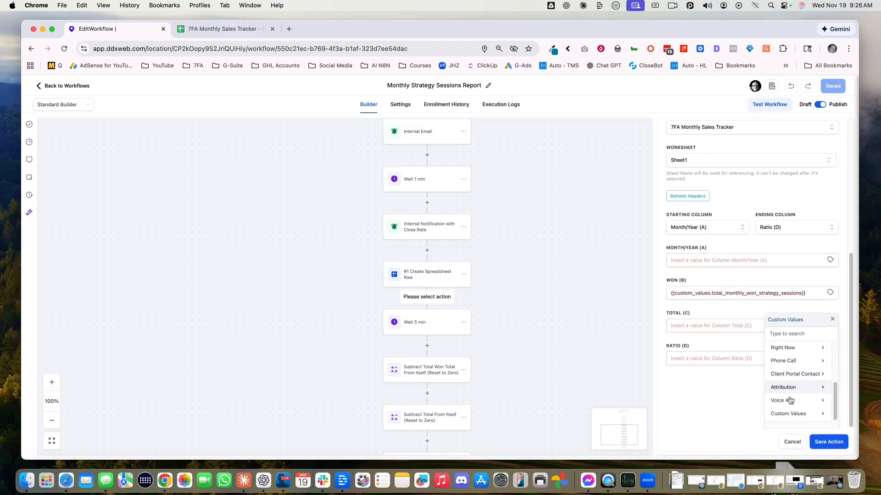
pyautogui.click(788, 415)
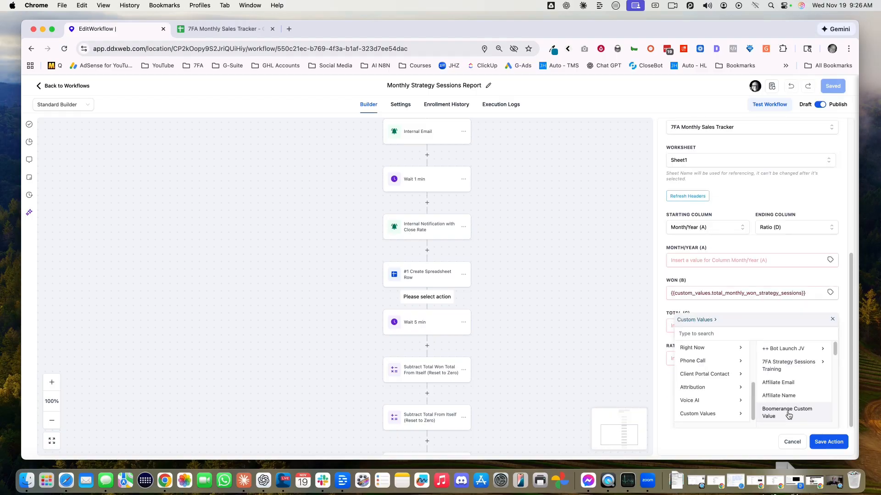
pyautogui.click(793, 369)
pyautogui.scroll(-1, 806, 365)
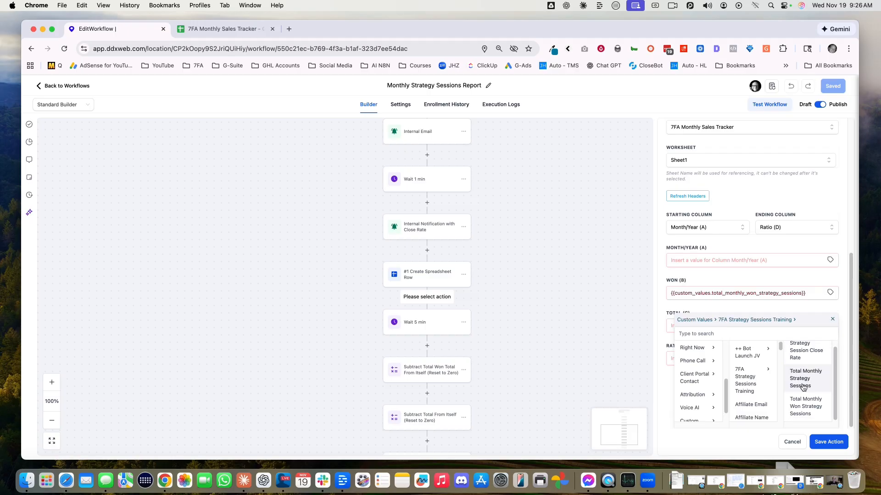
pyautogui.click(801, 380)
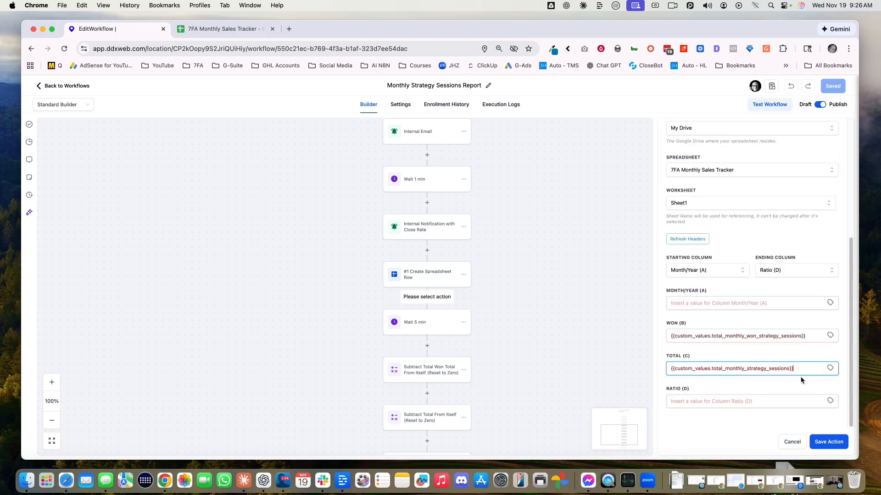
# Map the Ratio (D) column to the Strategy Session Close Rate custom value from the 7FA Strategy Sessions Training folder.
pyautogui.click(829, 402)
pyautogui.scroll(-5, 794, 409)
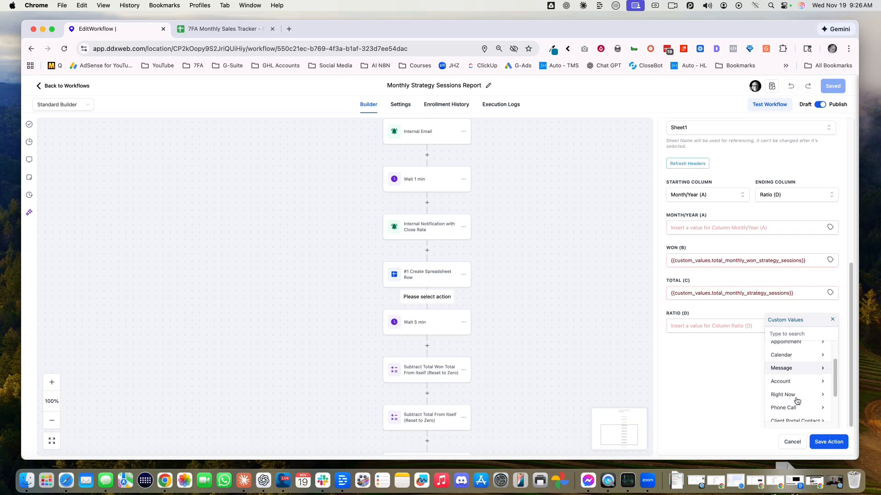
pyautogui.click(791, 415)
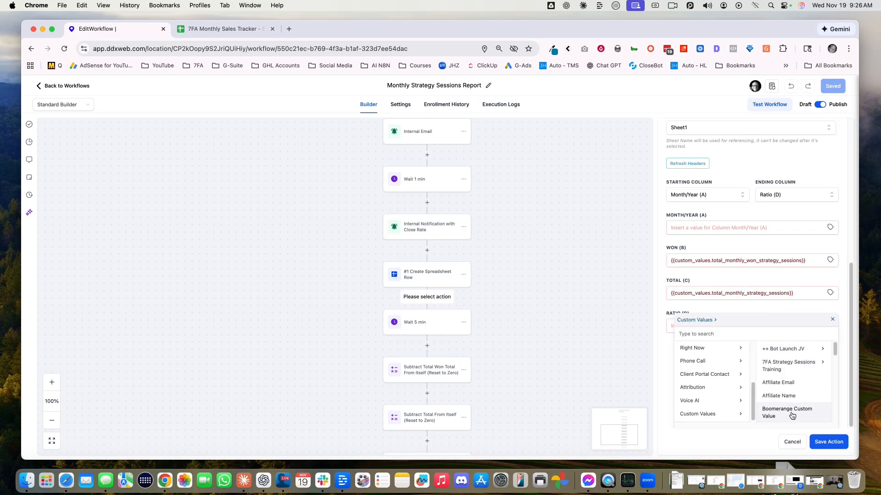
pyautogui.click(800, 365)
pyautogui.scroll(-1, 815, 364)
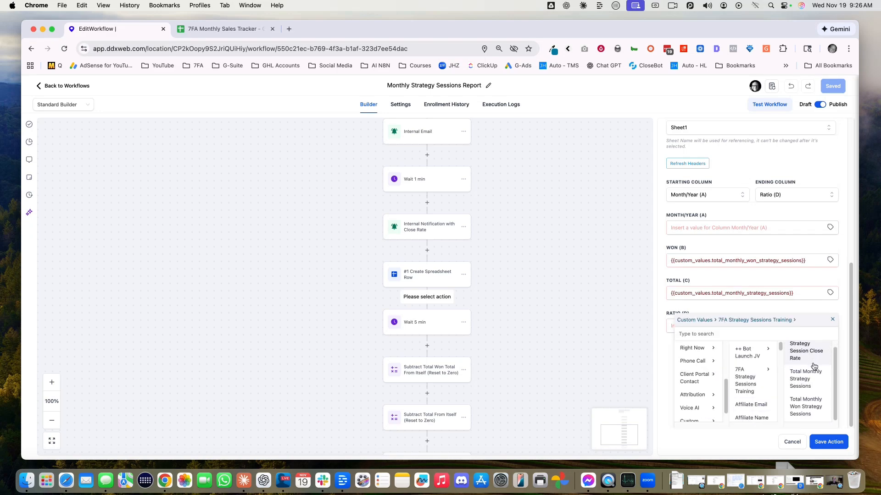
pyautogui.scroll(1, 812, 363)
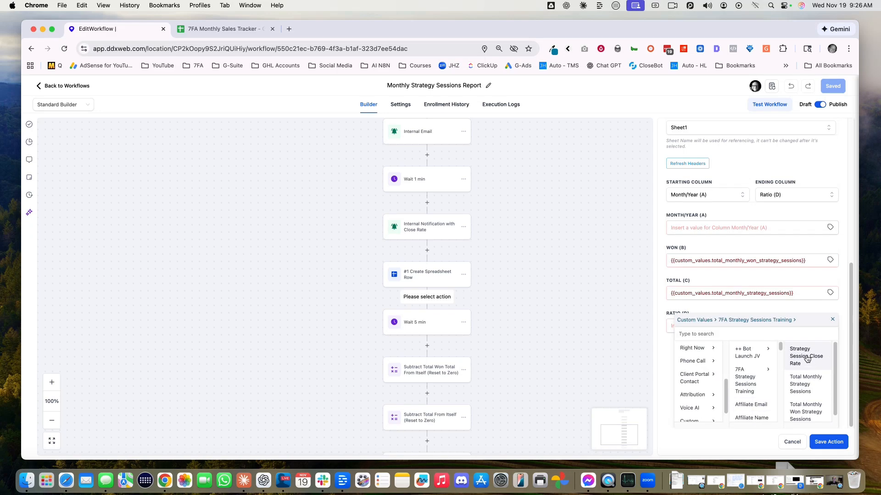
pyautogui.click(806, 357)
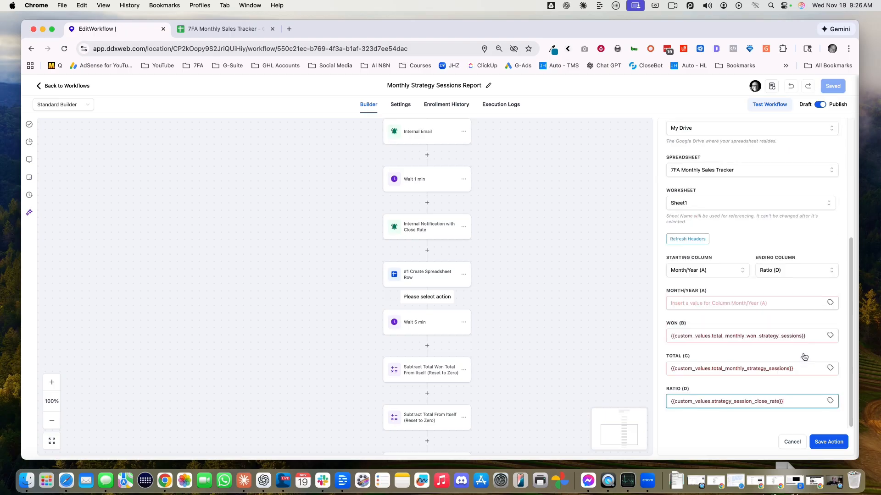
# Save the new Create Spreadsheet Row action with its Month/Year (A) value left blank.
pyautogui.click(718, 306)
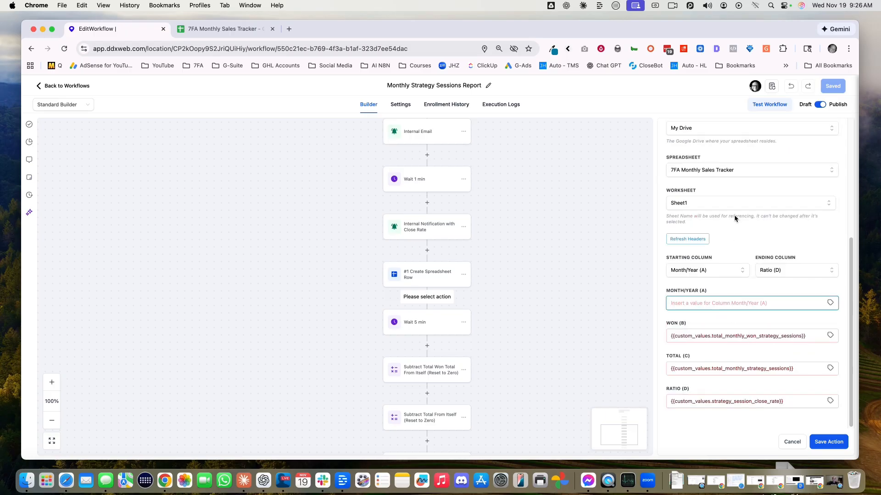
pyautogui.scroll(2, 740, 212)
pyautogui.scroll(-2, 742, 211)
pyautogui.click(827, 441)
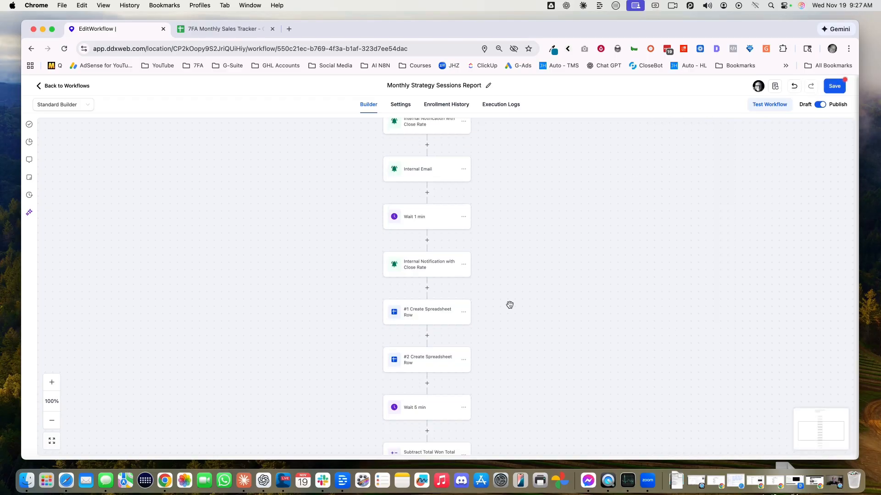
# Copy the month and year merge fields from the Month/Year (A) value of #1 Create Spreadsheet Row.
pyautogui.scroll(-1, 508, 305)
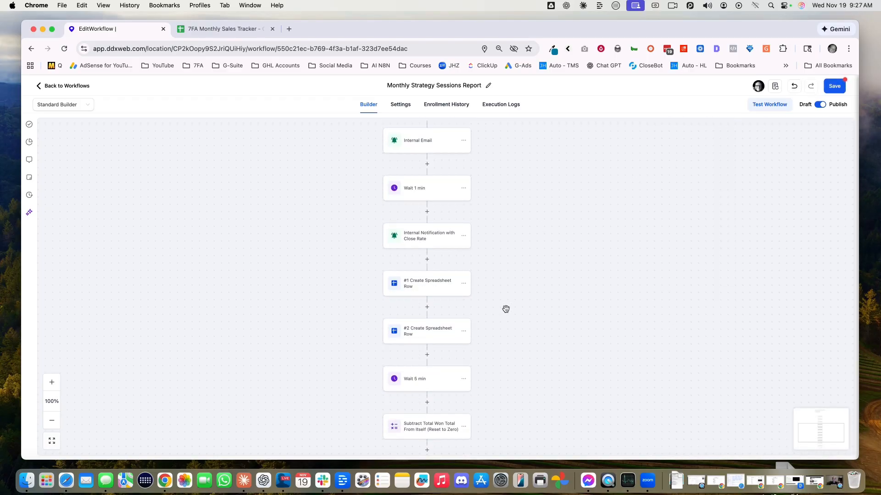
pyautogui.click(426, 287)
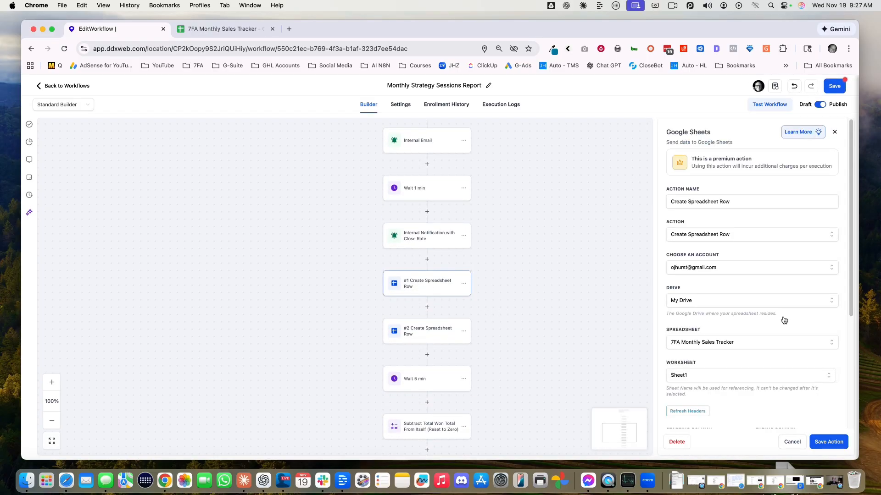
pyautogui.scroll(-3, 809, 318)
pyautogui.scroll(-1, 784, 330)
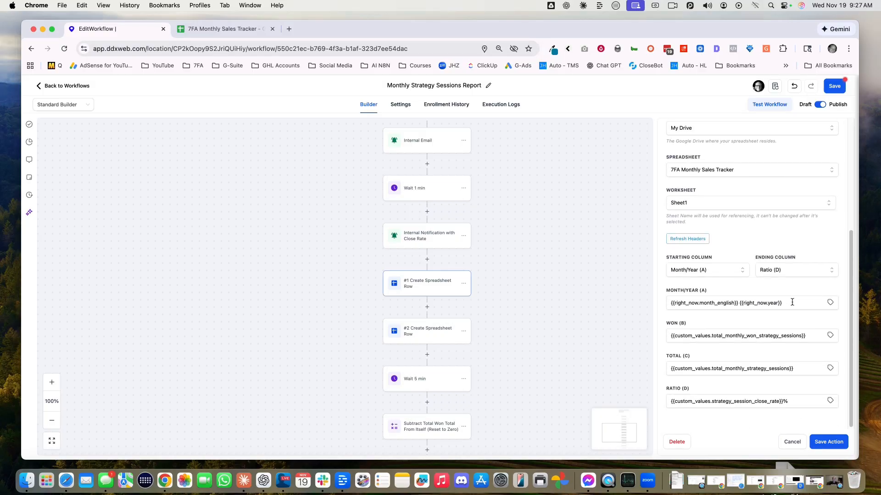
pyautogui.moveTo(786, 302); pyautogui.dragTo(667, 303)
pyautogui.press('super+c')
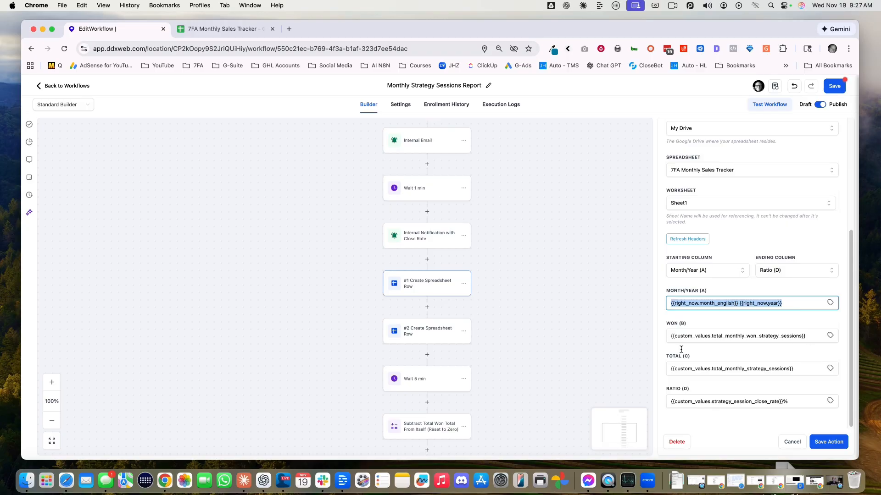
# Set Month/Year (A) in #2 Create Spreadsheet Row to {{right_now.month_english}} {{right_now.year}} and save the action.
pyautogui.click(420, 334)
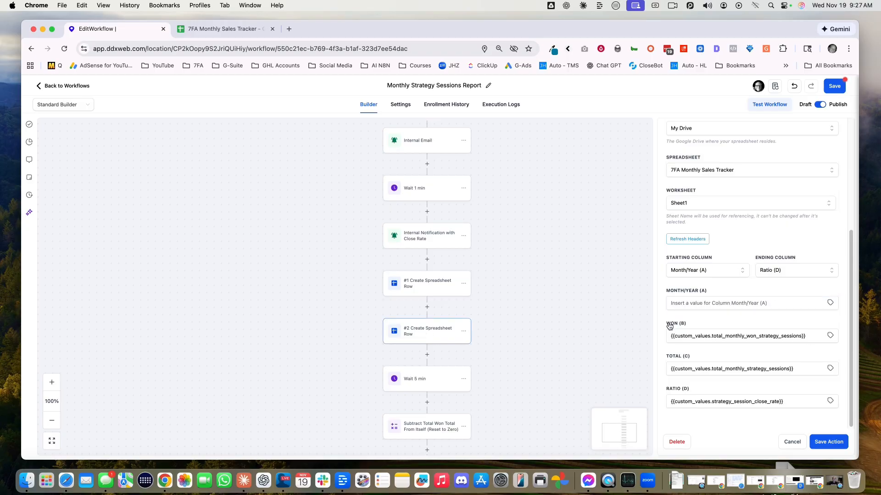
pyautogui.click(694, 303)
pyautogui.press('super+v')
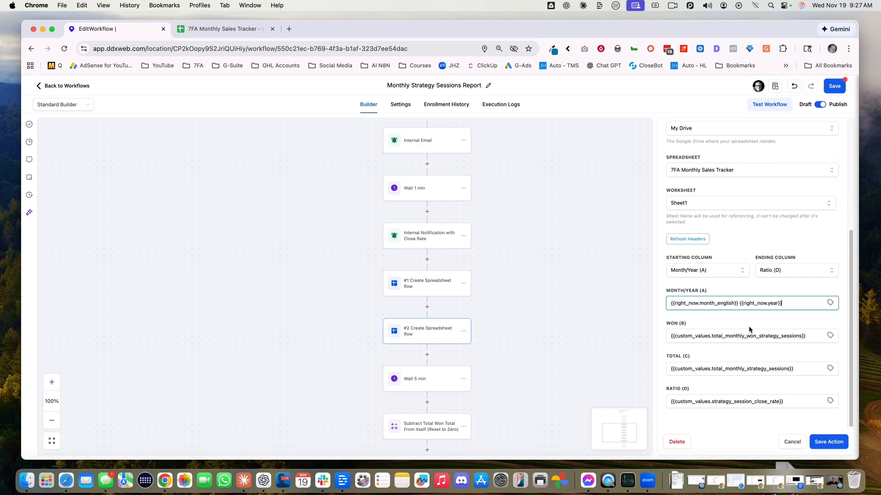
pyautogui.click(824, 442)
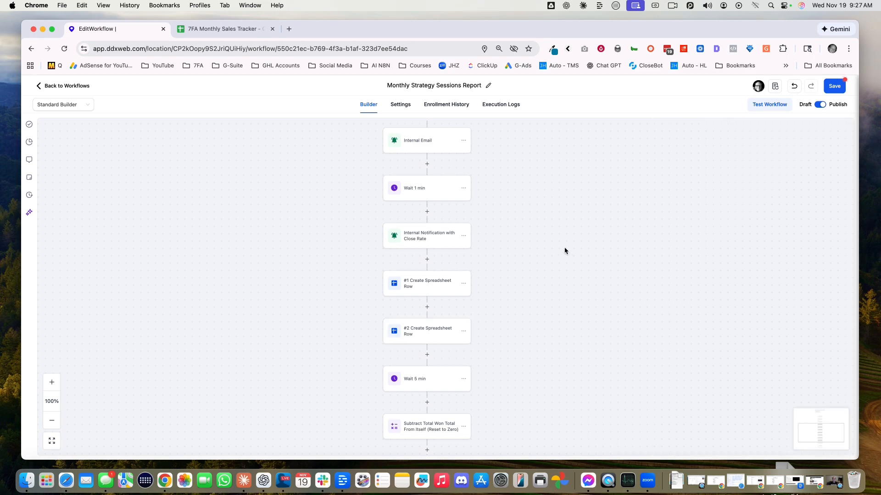
# Open HighLevel's List of Merge Fields help article in a new browser tab and go to its RIGHT NOW Merge Fields section.
pyautogui.click(289, 29)
pyautogui.press('Escape')
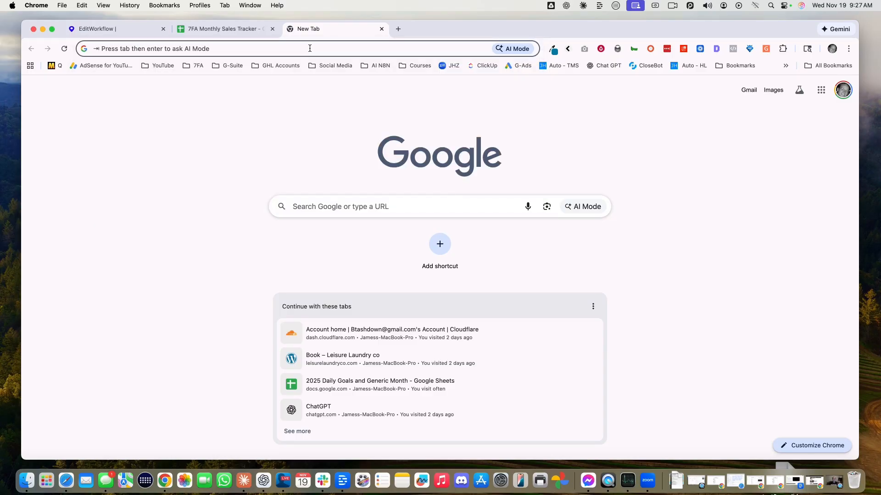
pyautogui.write('merge')
pyautogui.press('Return')
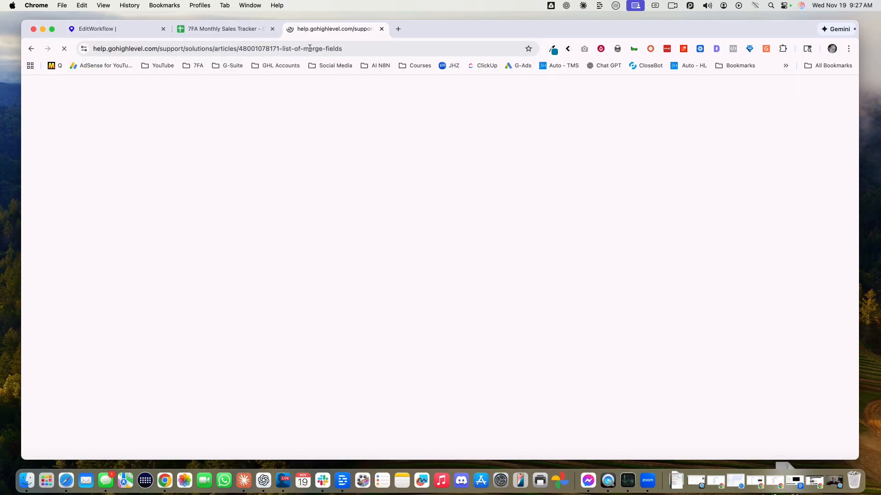
pyautogui.scroll(-3, 330, 243)
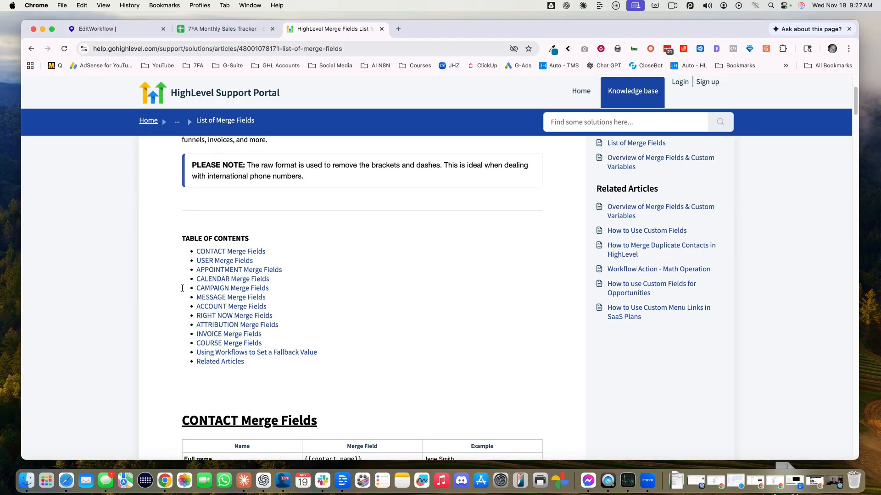
pyautogui.click(212, 316)
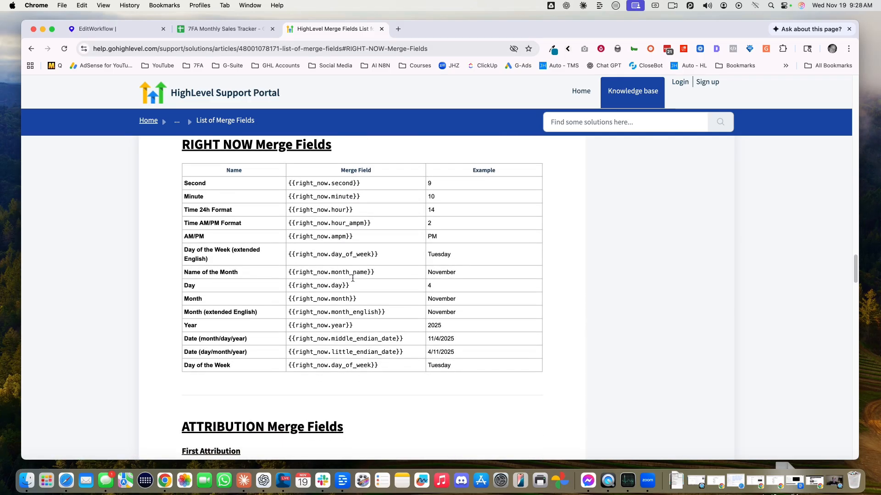
# Highlight the merge fields for the name of the month and the year, and return to the Monthly Strategy Sessions Report workflow.
pyautogui.moveTo(488, 274); pyautogui.dragTo(307, 274)
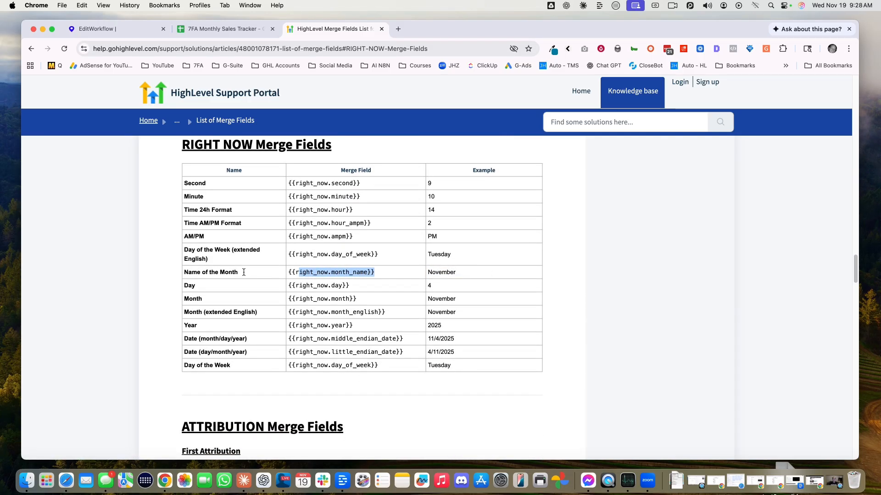
pyautogui.click(368, 328)
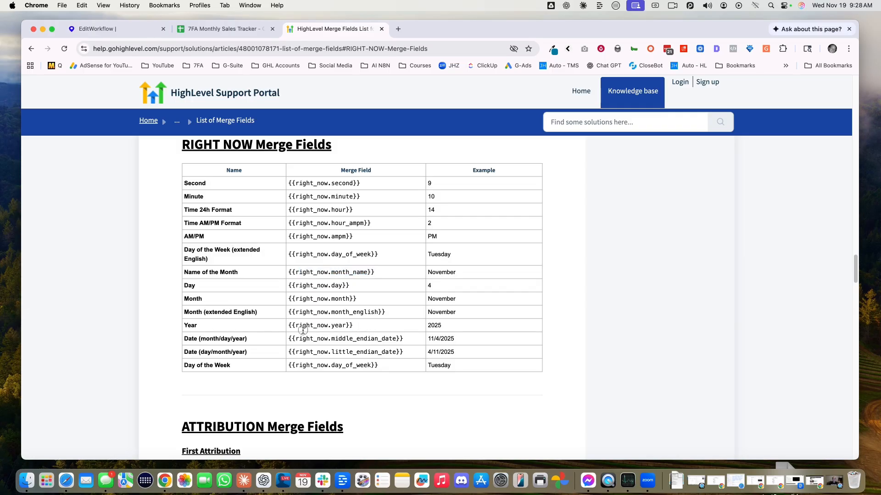
pyautogui.moveTo(360, 326); pyautogui.dragTo(287, 325)
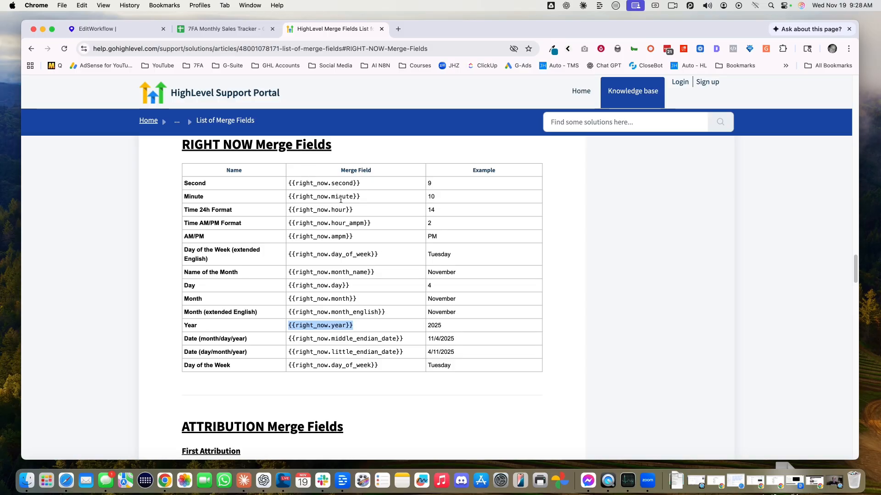
pyautogui.click(243, 32)
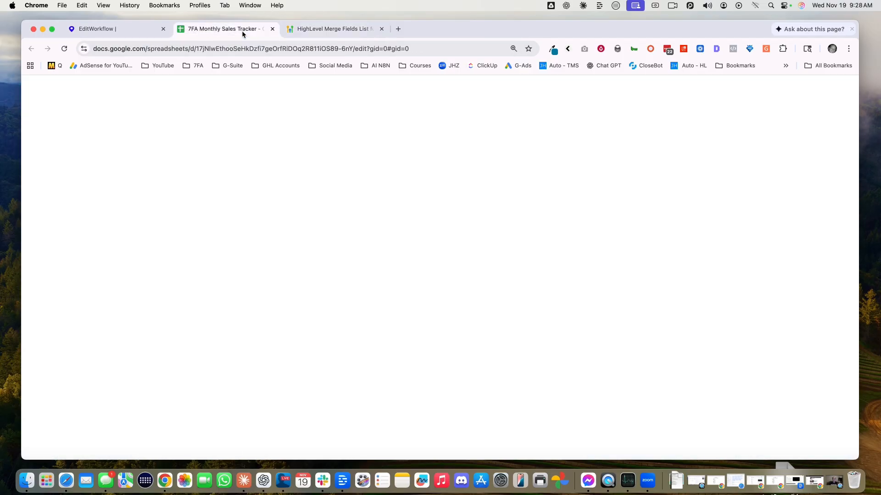
pyautogui.click(111, 32)
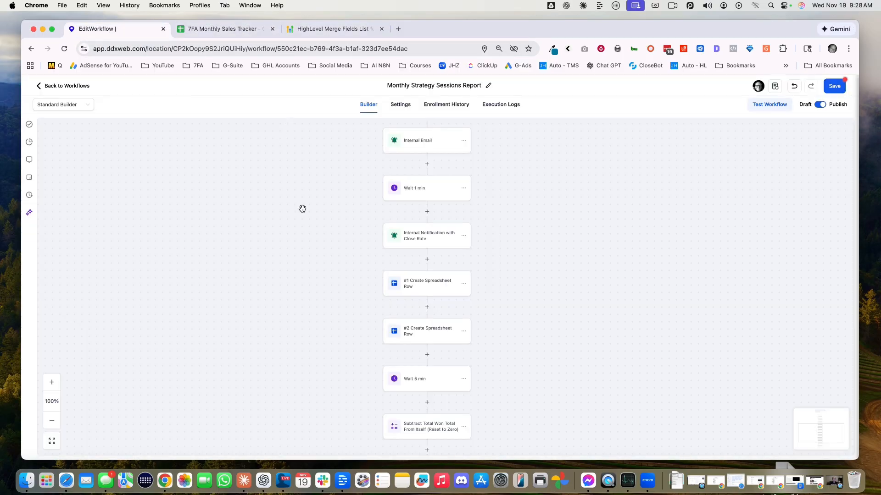